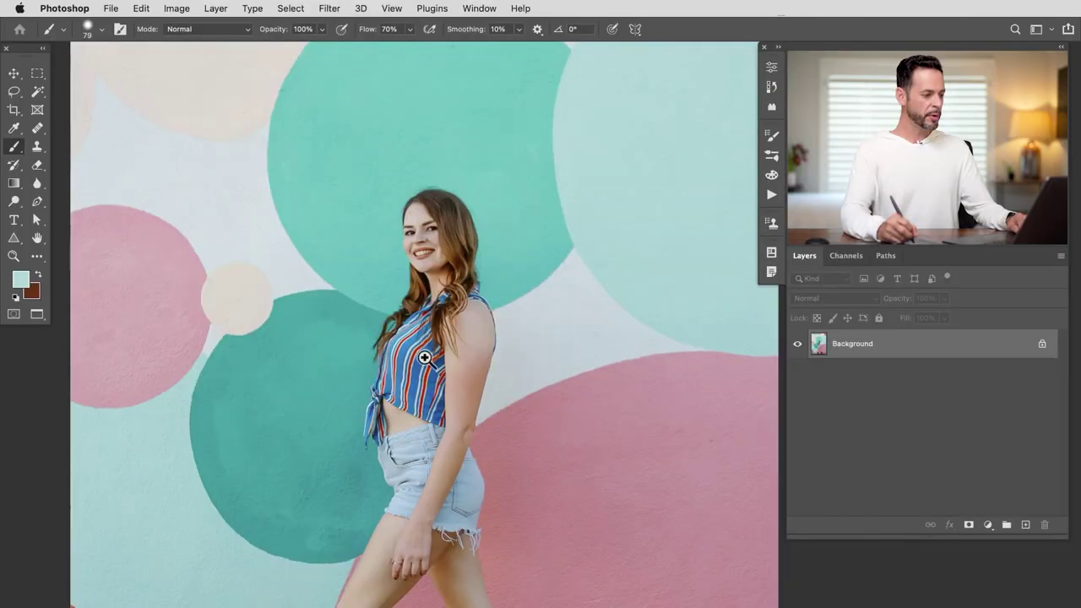
Add a Hue/Saturation adjustment layer above the Background, accepting the default layer settings
{"action": "left_click_drag", "start_coordinate": [425, 358], "coordinate": [509, 340]}
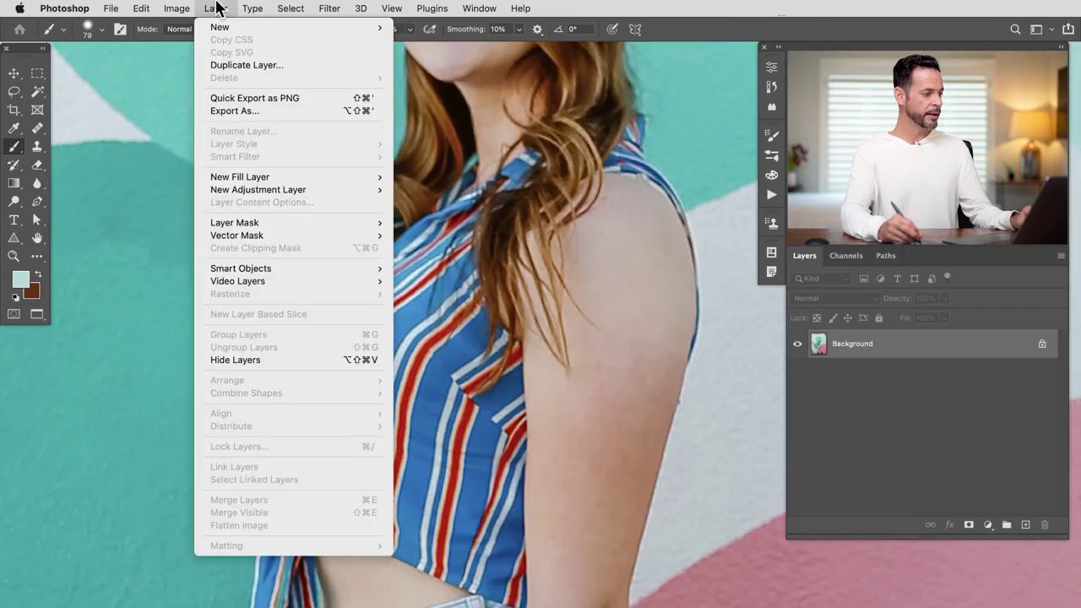
{"action": "mouse_move", "coordinate": [258, 190]}
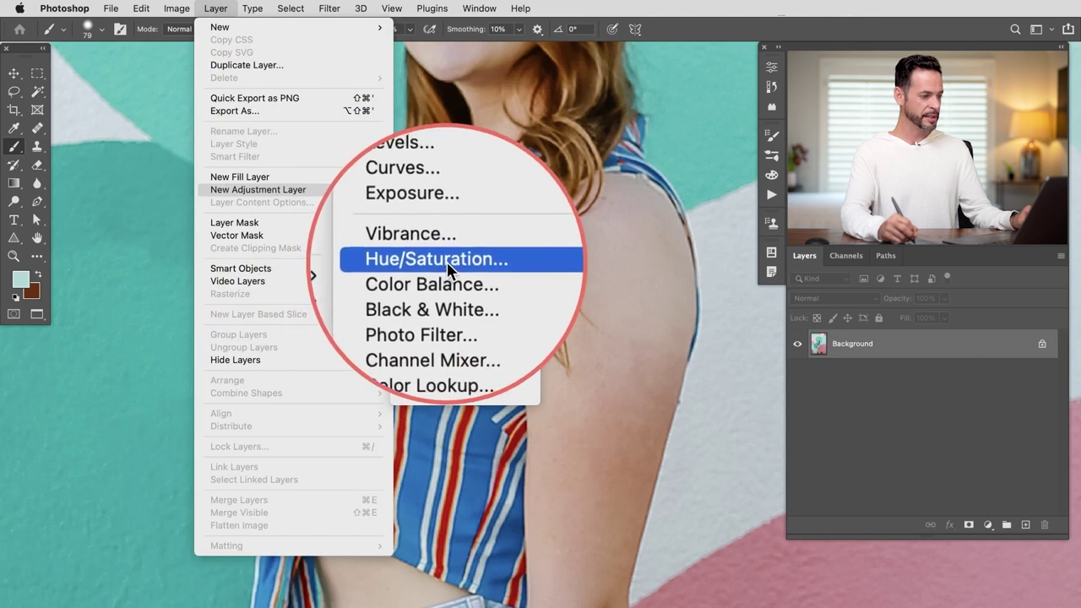
{"action": "left_click", "coordinate": [446, 270]}
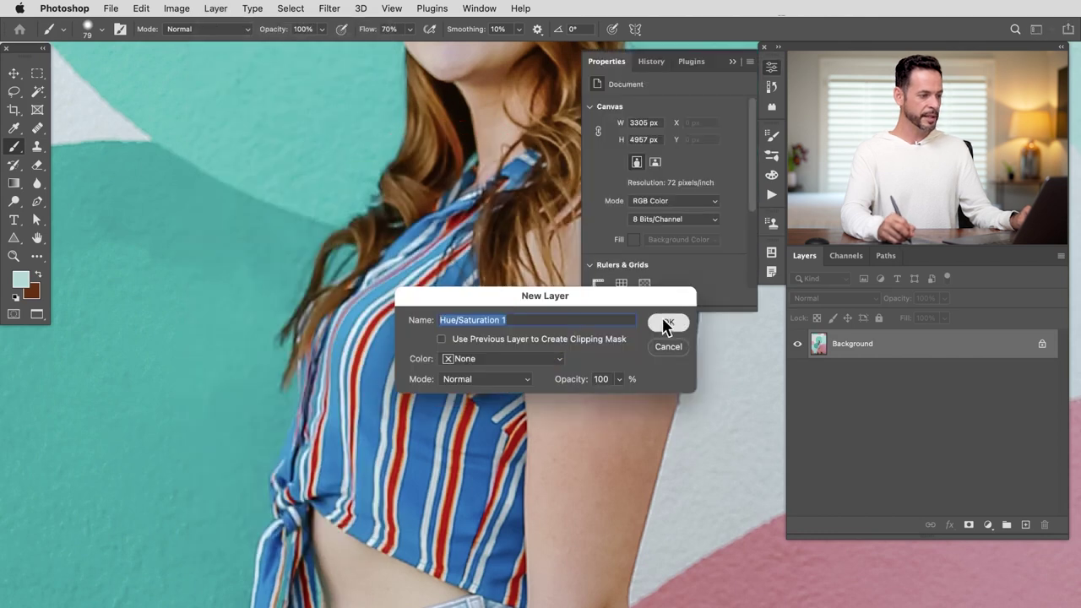
{"action": "left_click", "coordinate": [666, 323]}
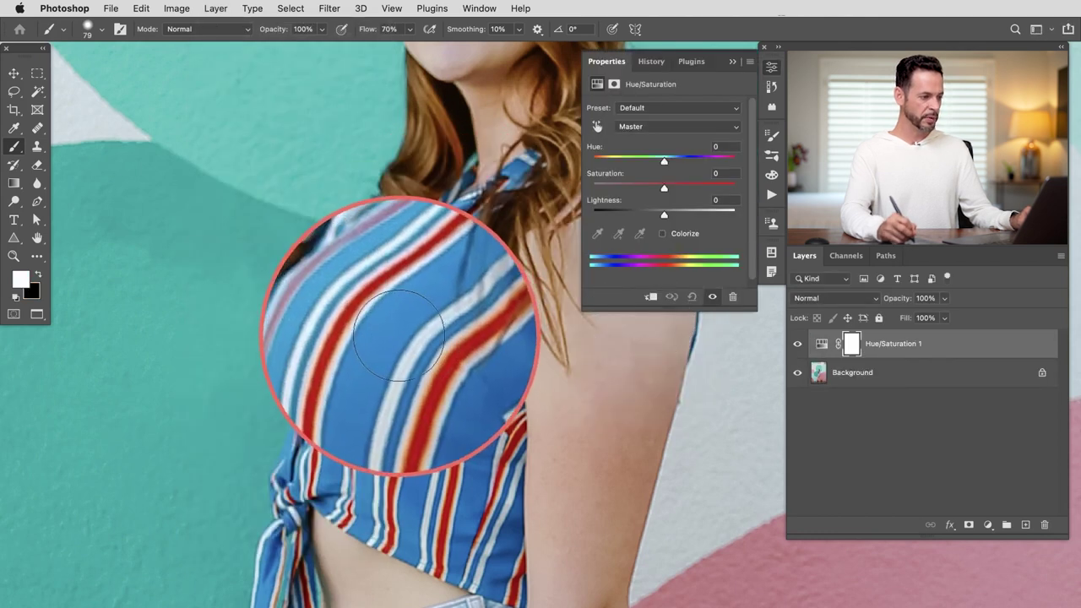
Start from the Blues range, sample the shirt's blue as the target color, and set its hue to -23
{"action": "left_click", "coordinate": [640, 128]}
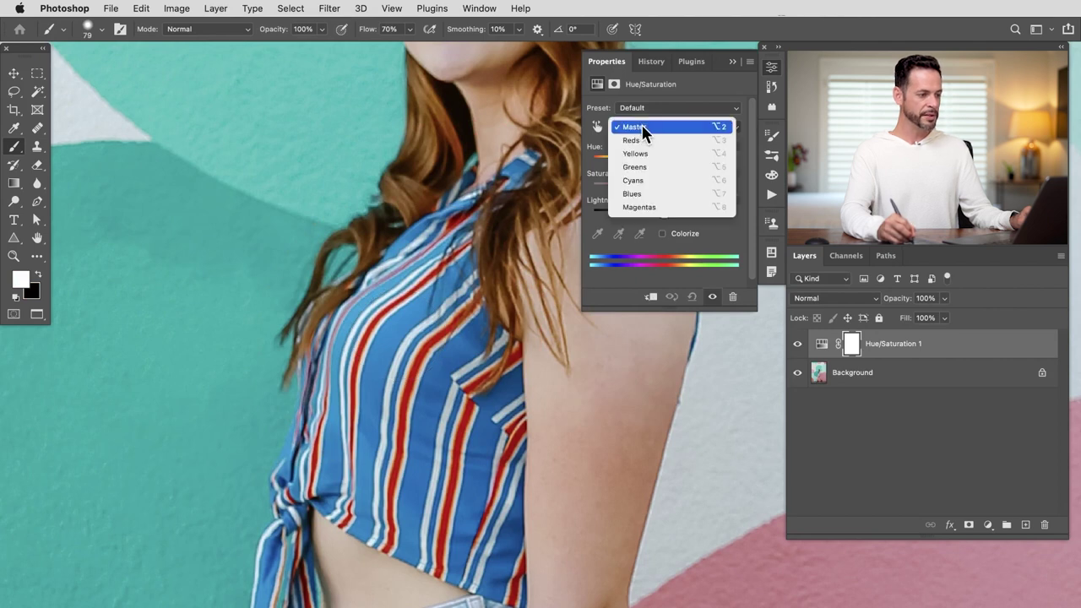
{"action": "left_click", "coordinate": [627, 213]}
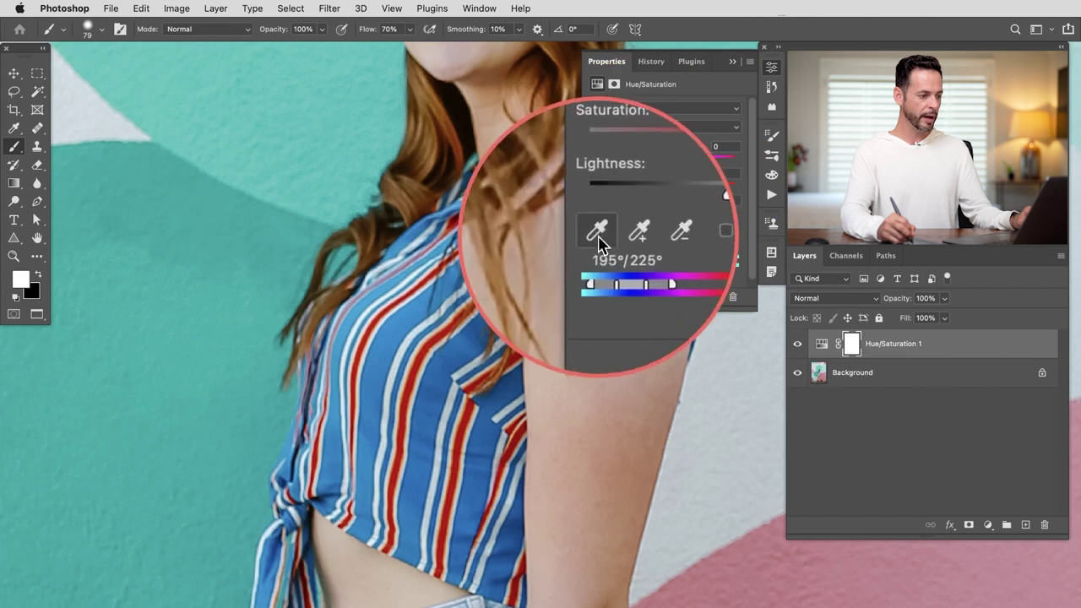
{"action": "left_click", "coordinate": [598, 238]}
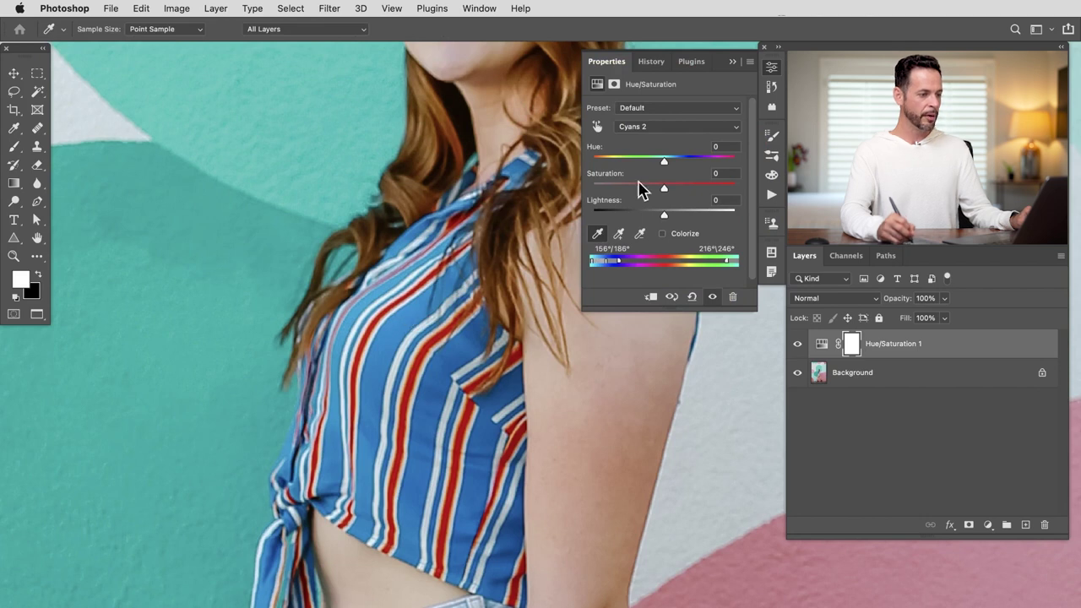
{"action": "mouse_move", "coordinate": [666, 161]}
{"action": "left_mouse_down"}
{"action": "mouse_move", "coordinate": [685, 164]}
{"action": "mouse_move", "coordinate": [638, 162]}
{"action": "mouse_move", "coordinate": [699, 161]}
{"action": "mouse_move", "coordinate": [657, 163]}
{"action": "mouse_move", "coordinate": [661, 173]}
{"action": "mouse_move", "coordinate": [656, 161]}
{"action": "mouse_move", "coordinate": [671, 161]}
{"action": "mouse_move", "coordinate": [650, 164]}
{"action": "left_mouse_up"}
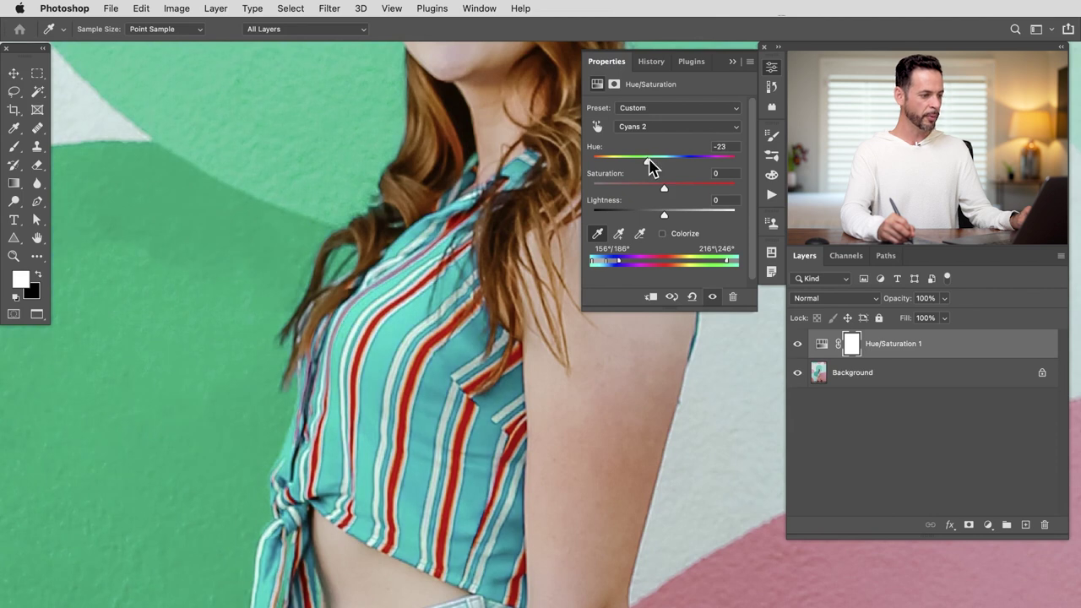
Invert the Hue/Saturation layer's mask and paint white over the body of the blue striped shirt
{"action": "left_click", "coordinate": [854, 344]}
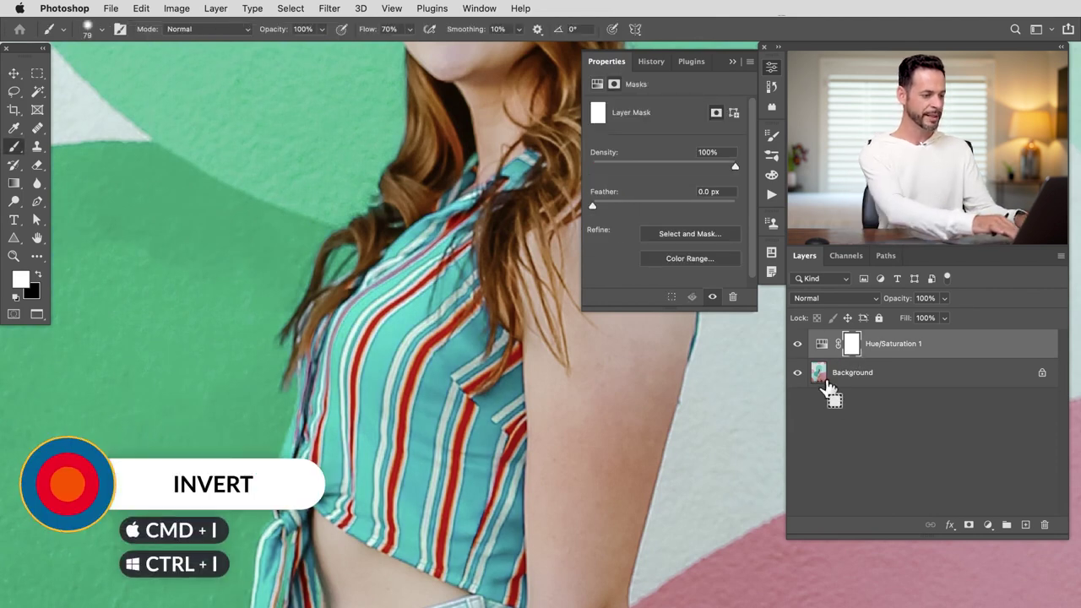
{"action": "key", "text": "super+i"}
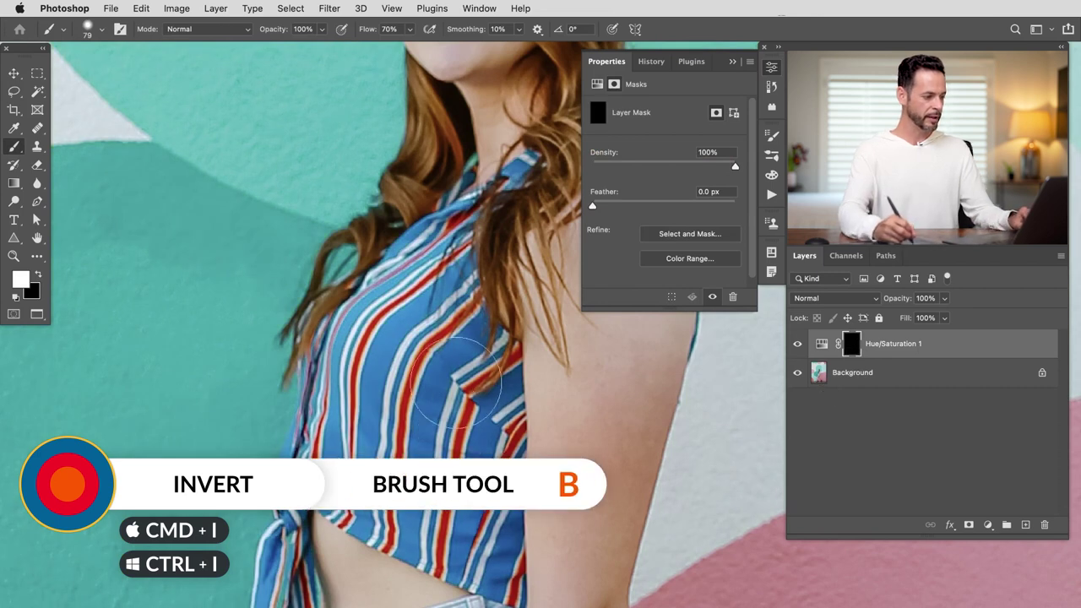
{"action": "mouse_move", "coordinate": [457, 383]}
{"action": "left_mouse_down"}
{"action": "mouse_move", "coordinate": [444, 413]}
{"action": "mouse_move", "coordinate": [462, 409]}
{"action": "mouse_move", "coordinate": [478, 336]}
{"action": "left_mouse_up"}
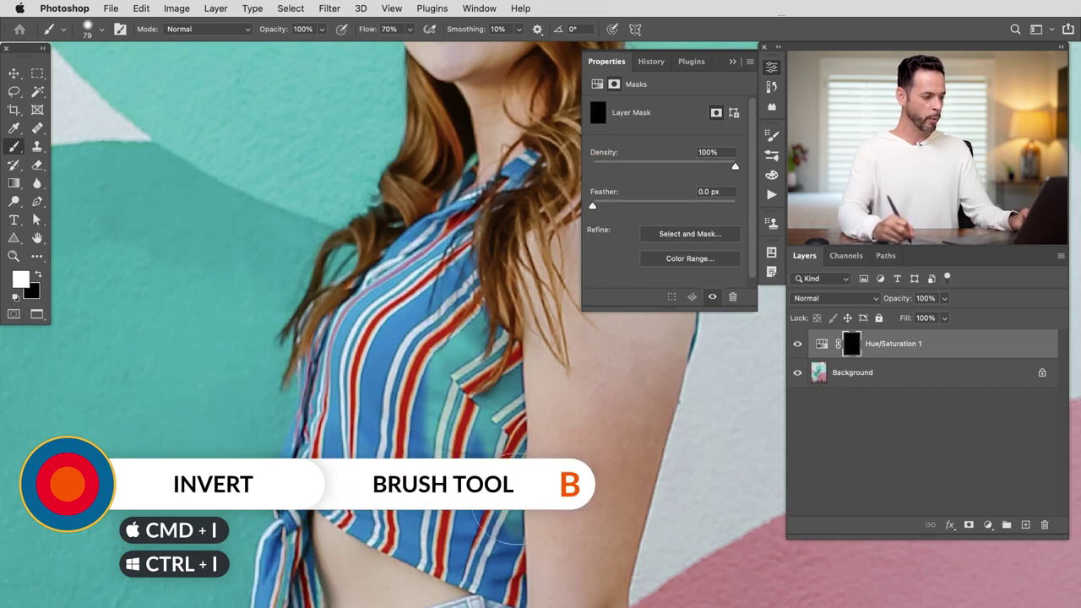
{"action": "mouse_move", "coordinate": [486, 503]}
{"action": "left_mouse_down"}
{"action": "mouse_move", "coordinate": [494, 562]}
{"action": "mouse_move", "coordinate": [409, 549]}
{"action": "left_mouse_up"}
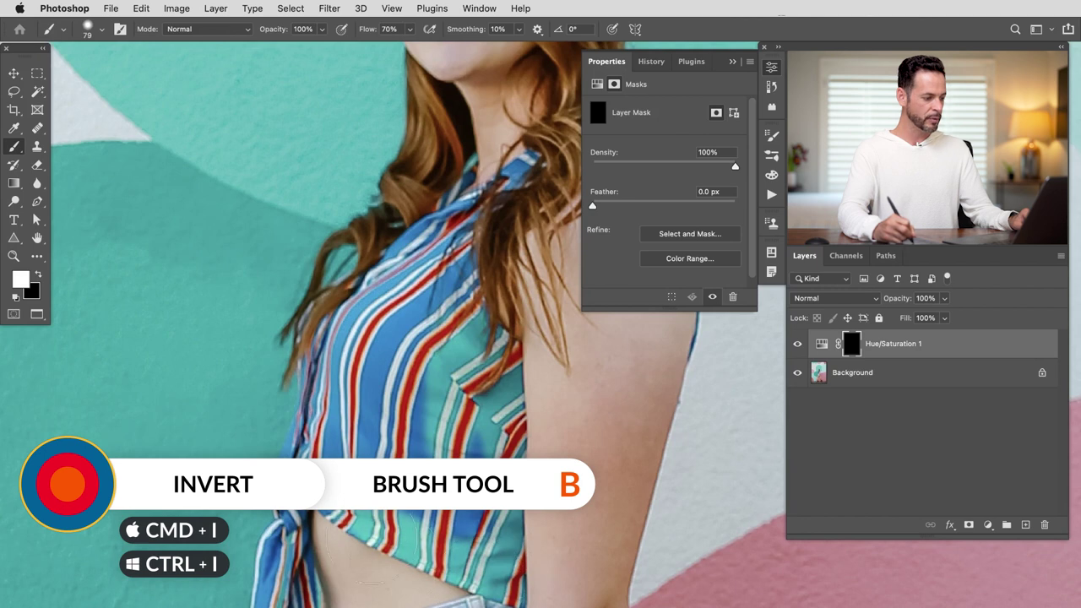
{"action": "mouse_move", "coordinate": [417, 494]}
{"action": "left_mouse_down"}
{"action": "mouse_move", "coordinate": [443, 325]}
{"action": "mouse_move", "coordinate": [533, 177]}
{"action": "mouse_move", "coordinate": [422, 238]}
{"action": "mouse_move", "coordinate": [472, 203]}
{"action": "mouse_move", "coordinate": [359, 329]}
{"action": "mouse_move", "coordinate": [321, 397]}
{"action": "mouse_move", "coordinate": [314, 480]}
{"action": "mouse_move", "coordinate": [359, 354]}
{"action": "left_mouse_up"}
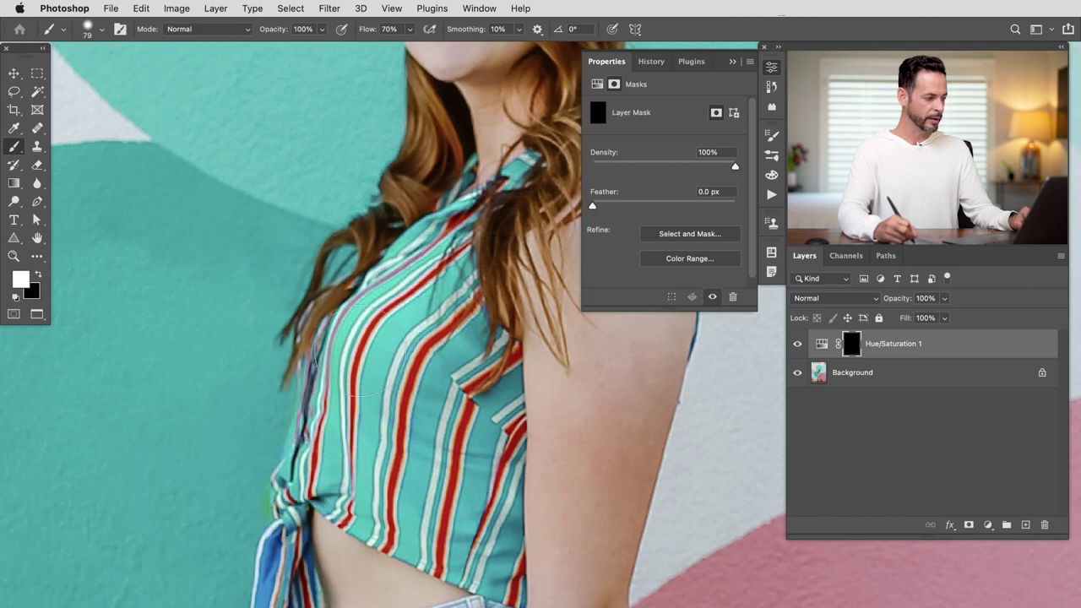
Paint white on the mask over the shirt's front tie end down to its tip, using a smaller brush
{"action": "left_click_drag", "start_coordinate": [263, 577], "coordinate": [281, 471]}
{"action": "key", "text": "["}
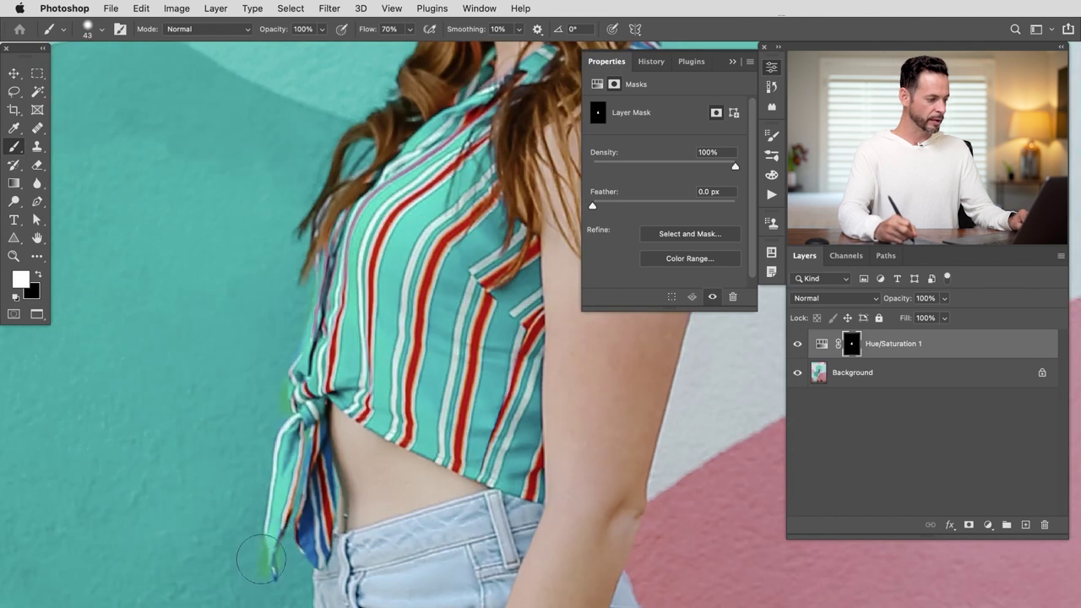
{"action": "scroll", "coordinate": [278, 571], "scroll_direction": "up", "scroll_amount": 3}
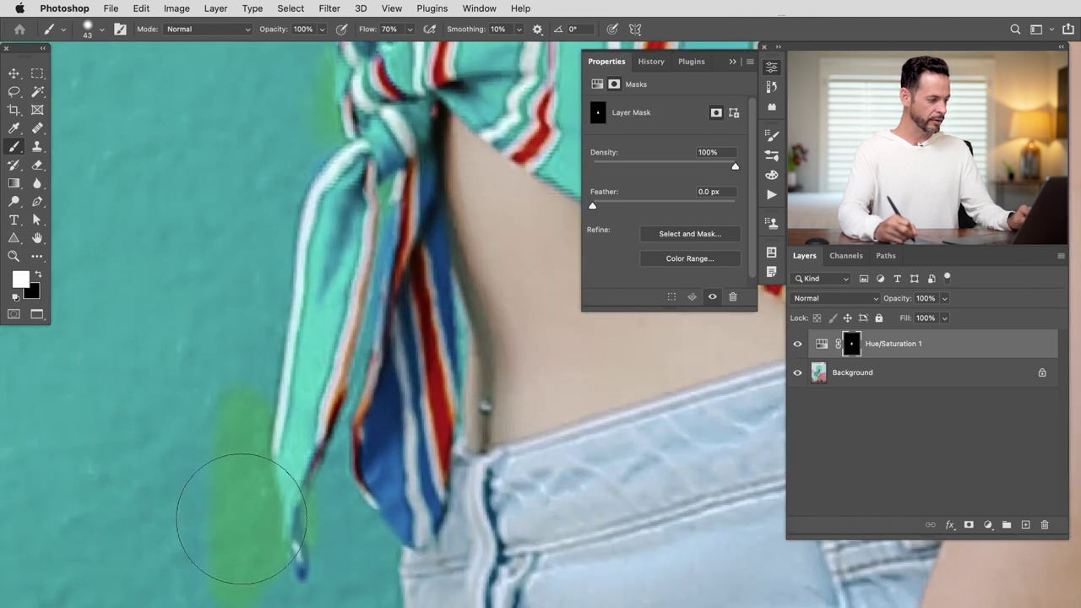
{"action": "mouse_move", "coordinate": [240, 518]}
{"action": "left_mouse_down"}
{"action": "mouse_move", "coordinate": [242, 507]}
{"action": "mouse_move", "coordinate": [253, 512]}
{"action": "mouse_move", "coordinate": [249, 498]}
{"action": "left_mouse_up"}
Paint black on the mask over the green spill beside the tie, and white over the second, still blue tie end
{"action": "key", "text": "x"}
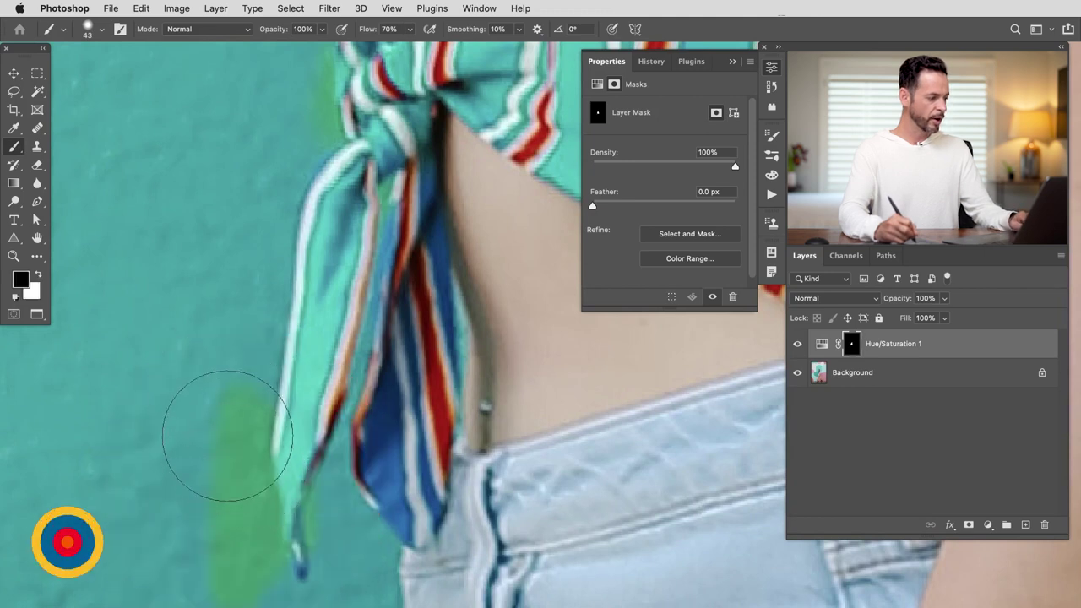
{"action": "mouse_move", "coordinate": [227, 436]}
{"action": "left_mouse_down"}
{"action": "mouse_move", "coordinate": [232, 377]}
{"action": "mouse_move", "coordinate": [246, 420]}
{"action": "left_mouse_up"}
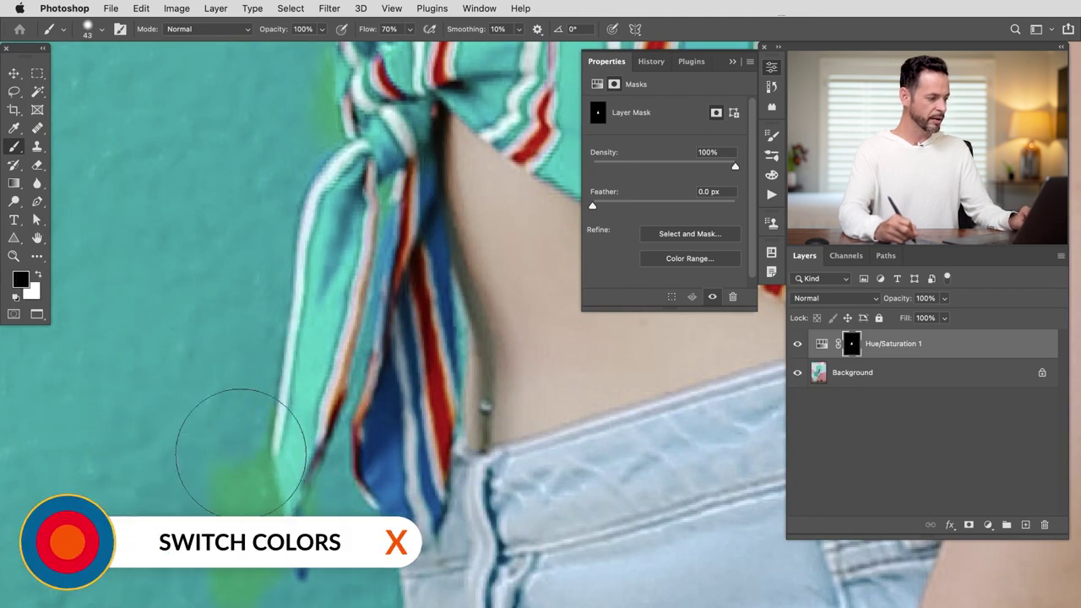
{"action": "left_click_drag", "start_coordinate": [258, 494], "coordinate": [235, 497]}
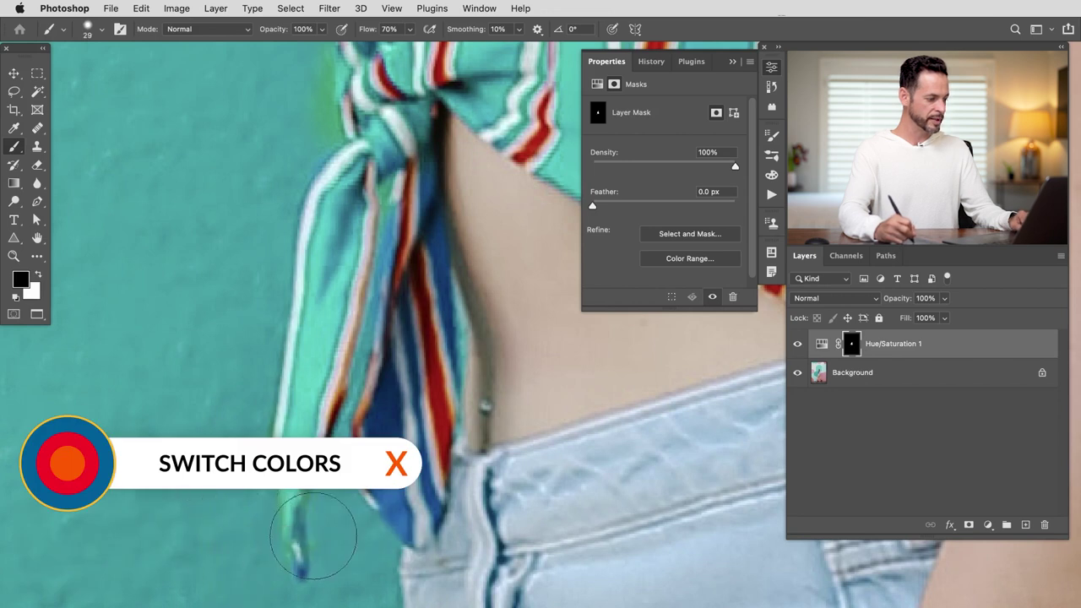
{"action": "key", "text": "x"}
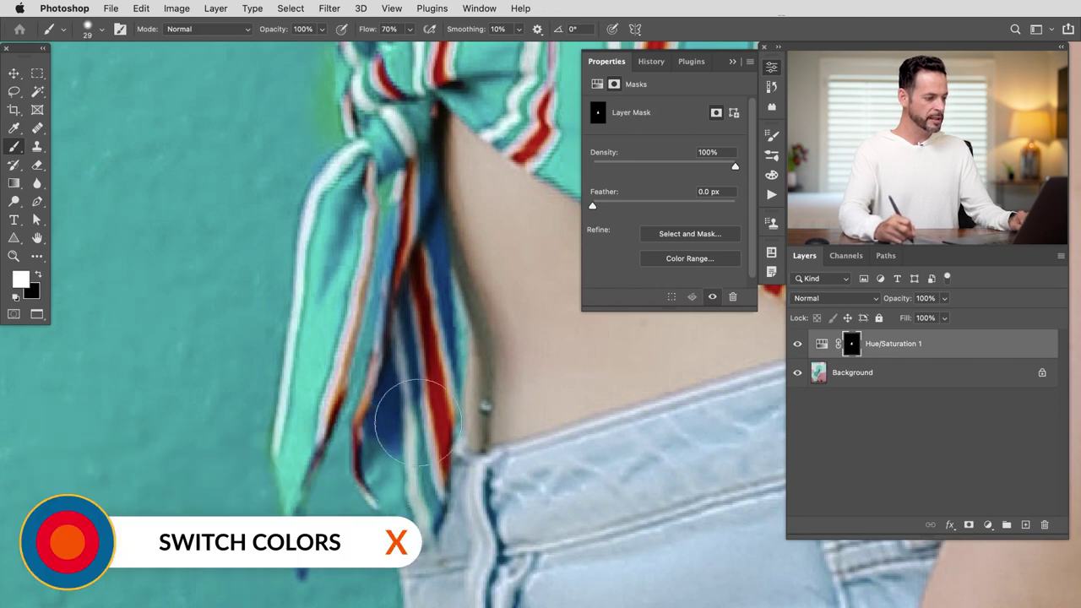
{"action": "mouse_move", "coordinate": [439, 378]}
{"action": "left_mouse_down"}
{"action": "mouse_move", "coordinate": [426, 228]}
{"action": "mouse_move", "coordinate": [386, 349]}
{"action": "mouse_move", "coordinate": [390, 401]}
{"action": "left_mouse_up"}
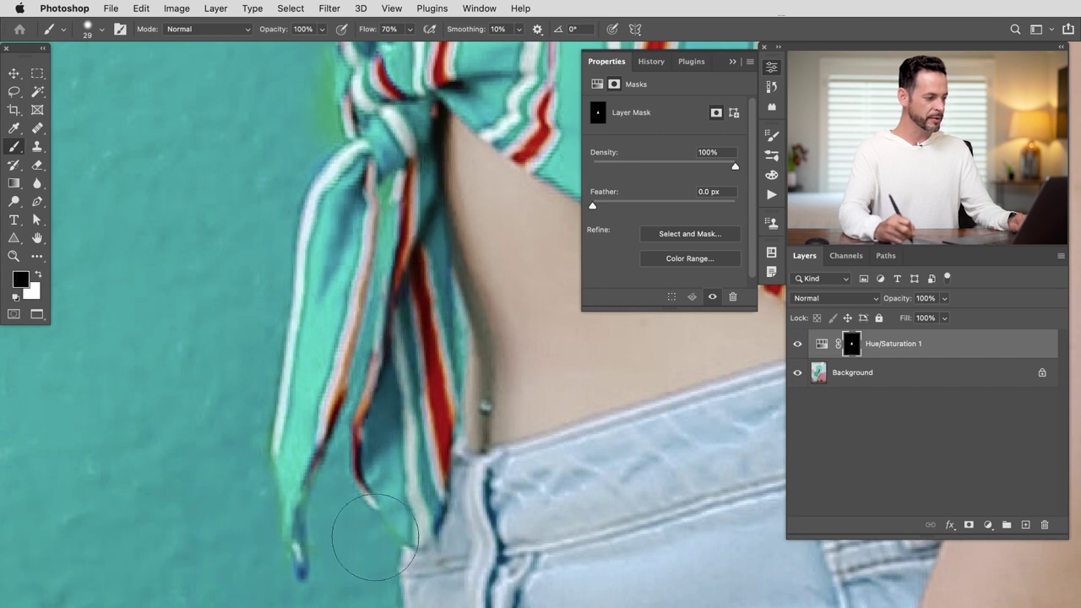
Clean up the green spill on the wall around the shirt's knot by painting black on the mask
{"action": "key", "text": "space"}
{"action": "left_click_drag", "start_coordinate": [337, 267], "coordinate": [370, 462]}
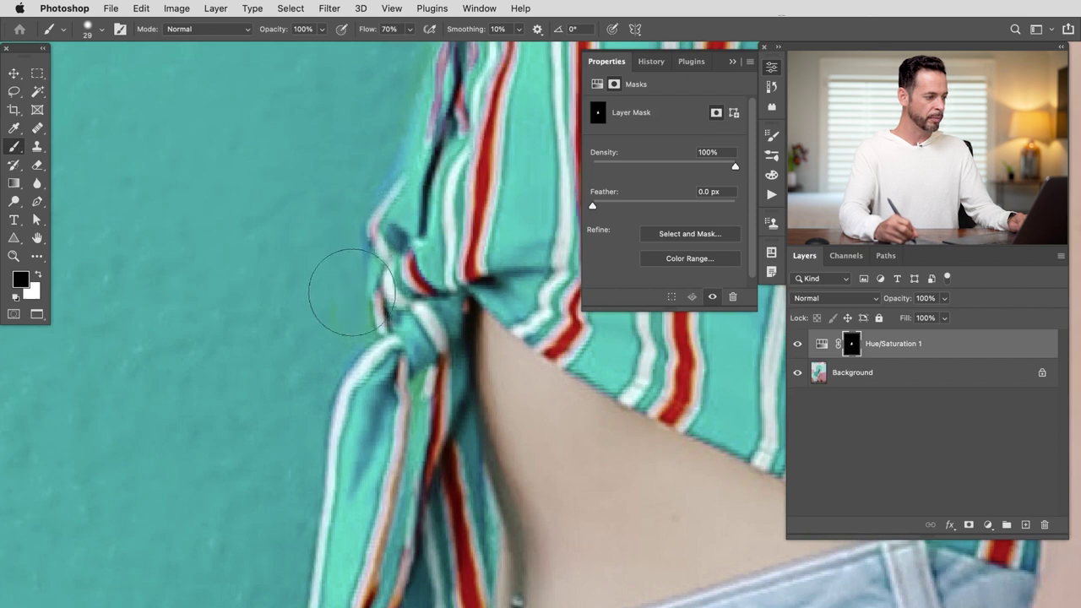
{"action": "key", "text": "super+space"}
{"action": "left_click_drag", "start_coordinate": [459, 372], "coordinate": [333, 384]}
{"action": "key", "text": "space"}
{"action": "left_click_drag", "start_coordinate": [434, 388], "coordinate": [345, 403]}
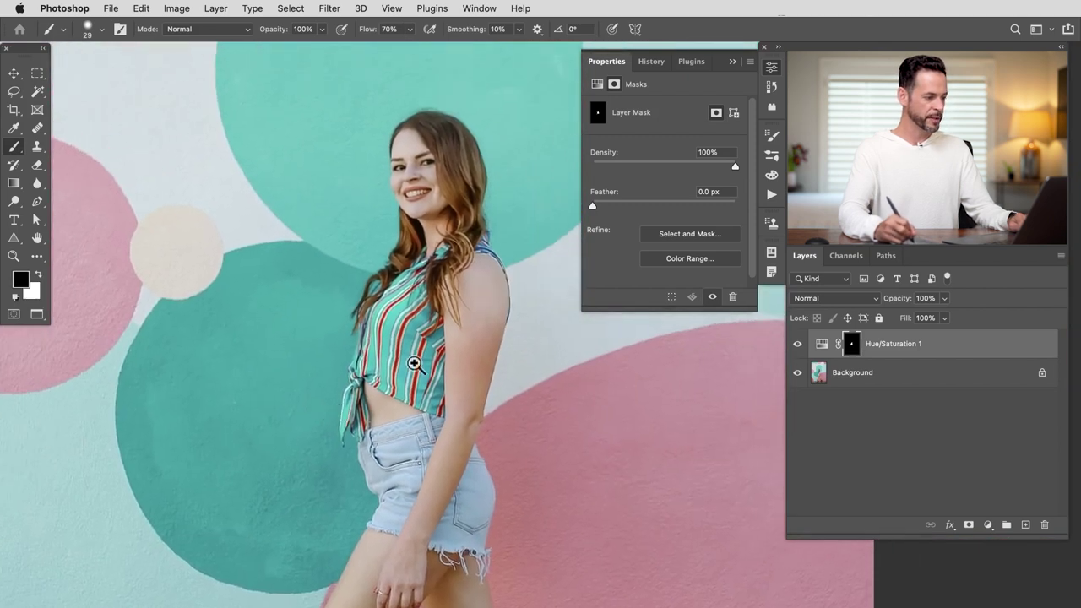
Paint white on the mask over the remaining blue edges of the shirt at the shoulder and armhole
{"action": "key", "text": "super+space"}
{"action": "left_click_drag", "start_coordinate": [405, 316], "coordinate": [473, 279]}
{"action": "key", "text": "super+space"}
{"action": "mouse_move", "coordinate": [501, 221]}
{"action": "left_mouse_down"}
{"action": "mouse_move", "coordinate": [537, 217]}
{"action": "mouse_move", "coordinate": [504, 213]}
{"action": "left_mouse_up"}
{"action": "key", "text": "x"}
{"action": "key", "text": "ctrl+alt"}
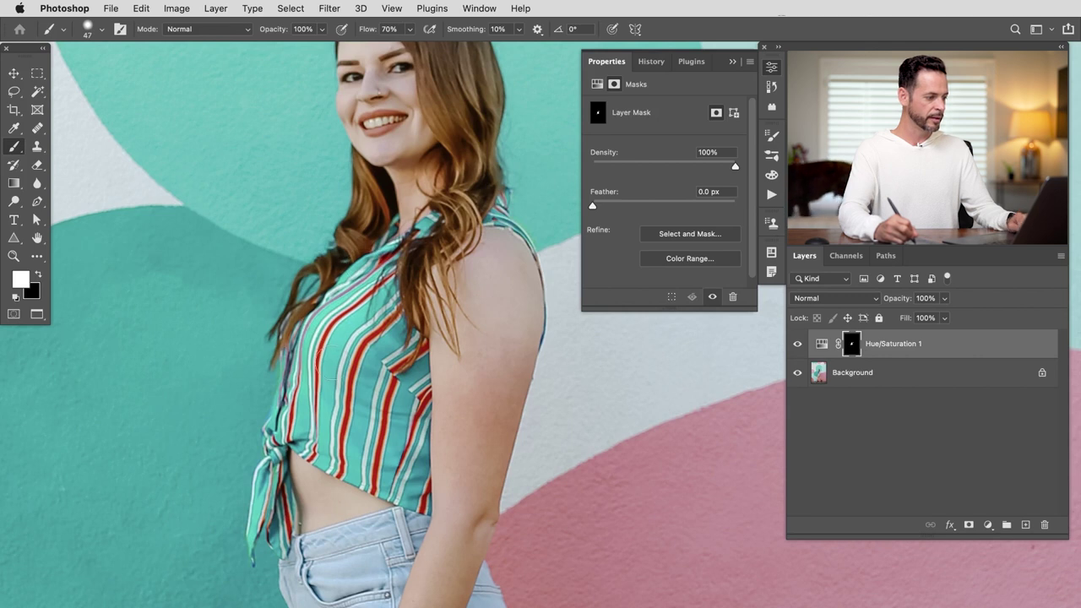
Reopen the Hue/Saturation settings and set the hue of the Cyans 2 range to -21
{"action": "left_click", "coordinate": [818, 345]}
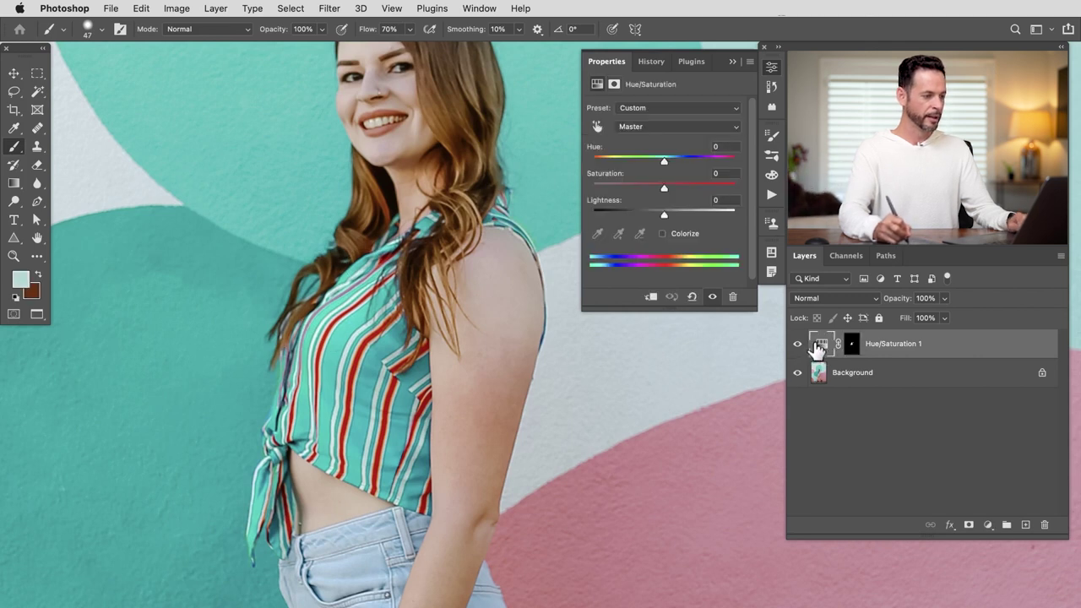
{"action": "left_click", "coordinate": [642, 126]}
{"action": "left_click", "coordinate": [649, 193]}
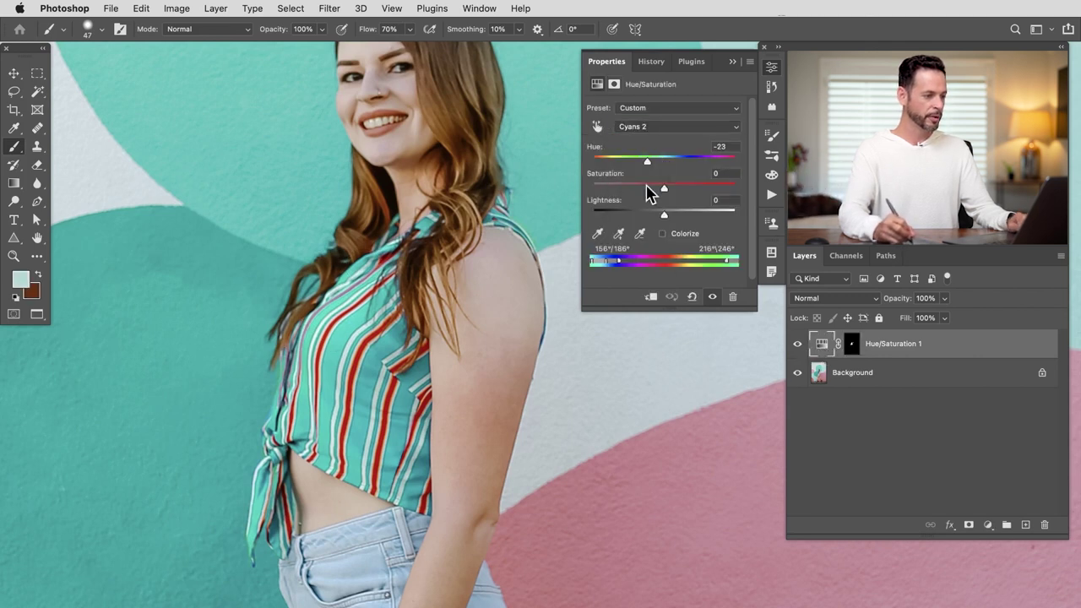
{"action": "mouse_move", "coordinate": [649, 162]}
{"action": "left_mouse_down"}
{"action": "mouse_move", "coordinate": [666, 161]}
{"action": "mouse_move", "coordinate": [655, 162]}
{"action": "left_mouse_up"}
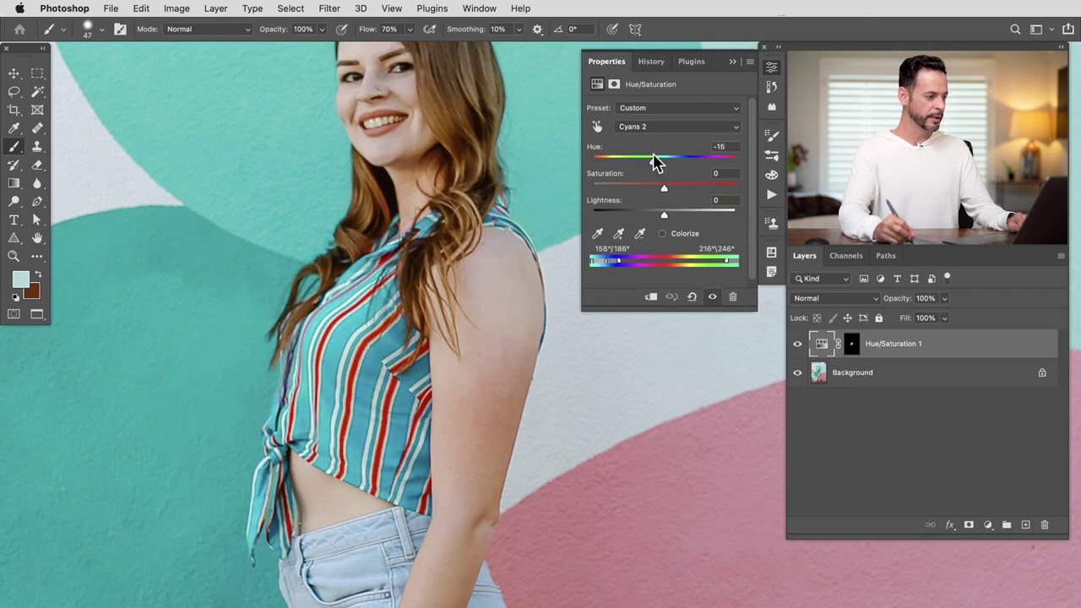
Hide and reshow the Hue/Saturation layer to compare the shirt's color before and after the adjustment
{"action": "left_click_drag", "start_coordinate": [549, 326], "coordinate": [503, 325]}
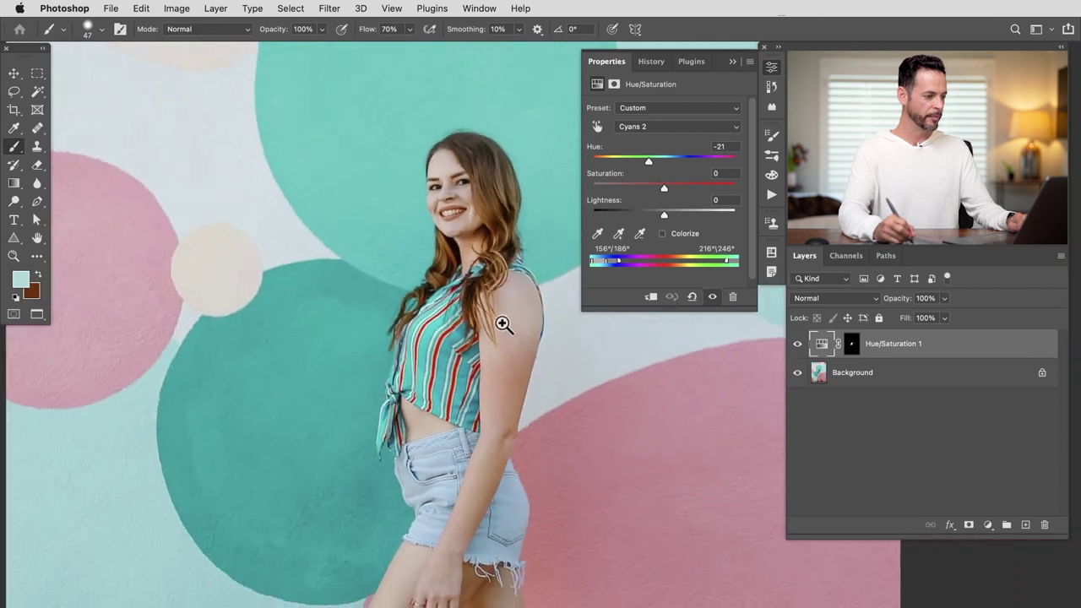
{"action": "left_click", "coordinate": [798, 345]}
{"action": "left_click", "coordinate": [798, 344]}
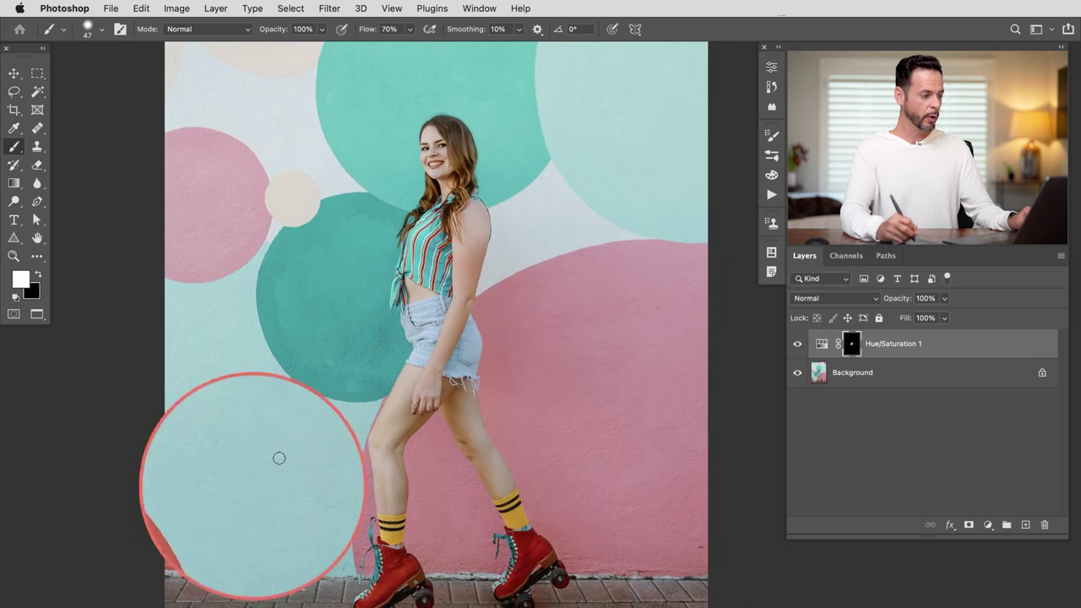
{"action": "left_click_drag", "start_coordinate": [279, 450], "coordinate": [280, 450]}
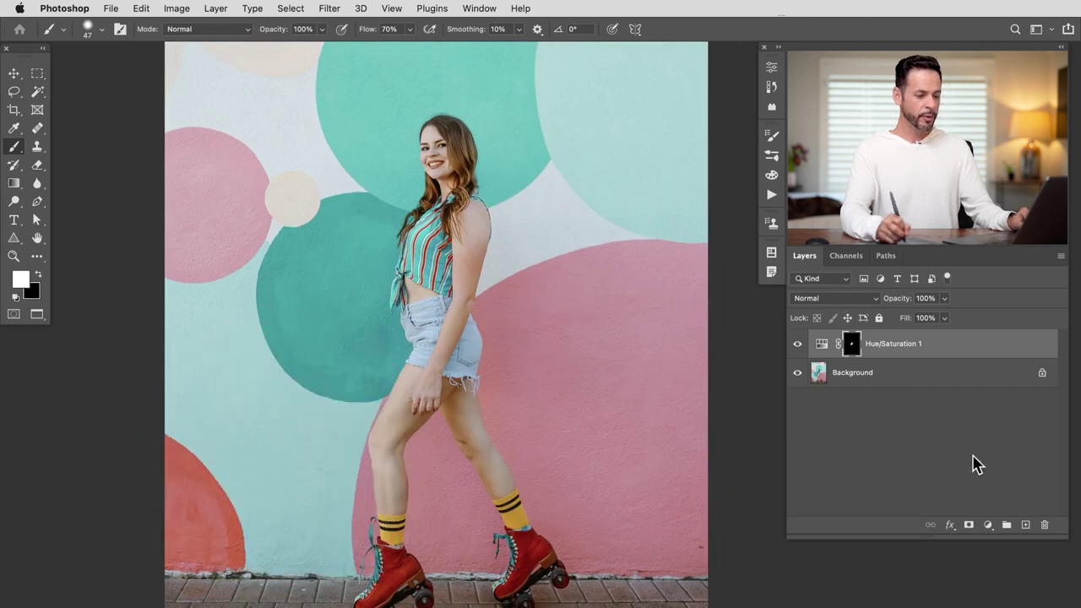
Add a new empty layer on top and open the Color Range selection, keeping its dialog clear of the model
{"action": "left_click", "coordinate": [1026, 526]}
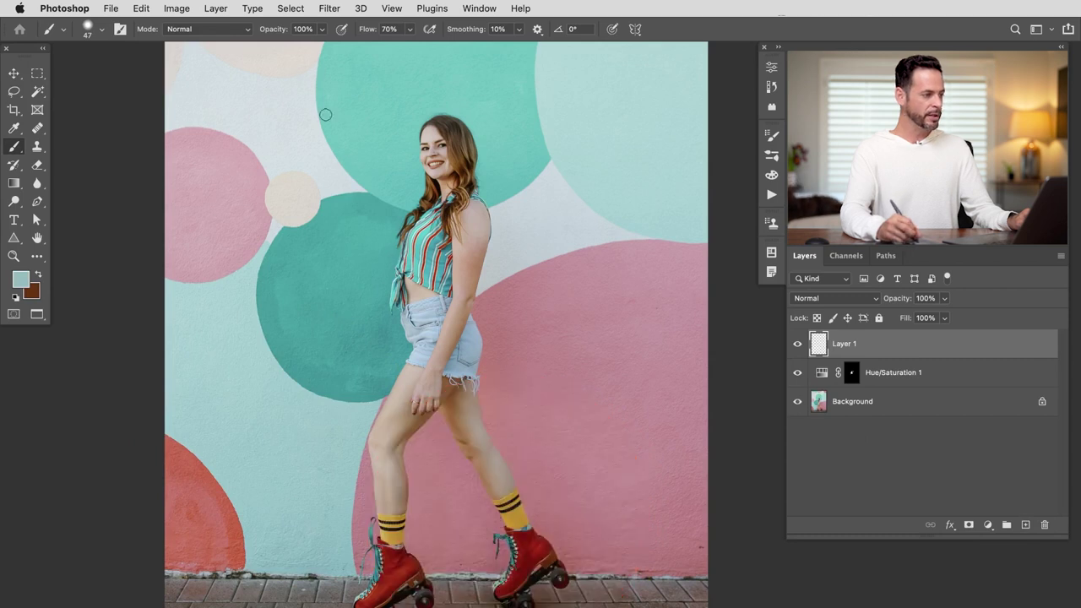
{"action": "left_click", "coordinate": [292, 8]}
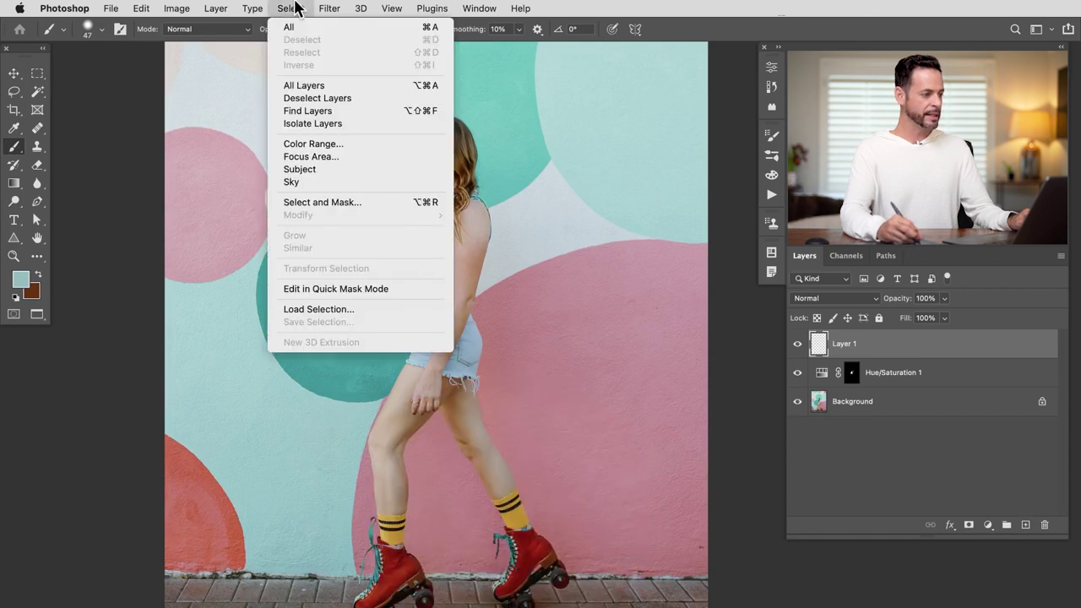
{"action": "left_click", "coordinate": [313, 143]}
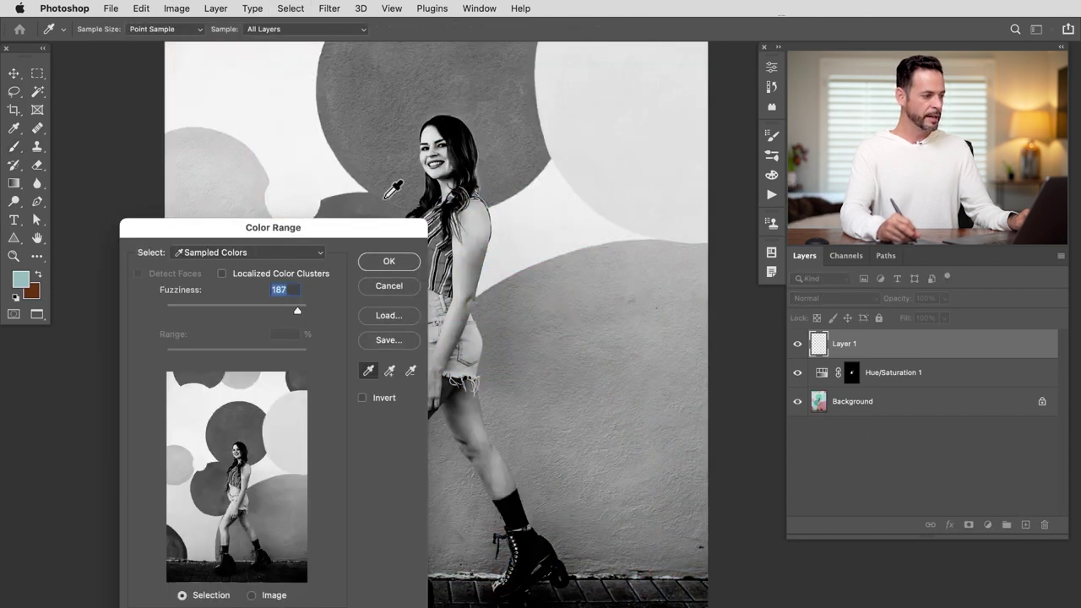
{"action": "left_click_drag", "start_coordinate": [355, 229], "coordinate": [308, 76]}
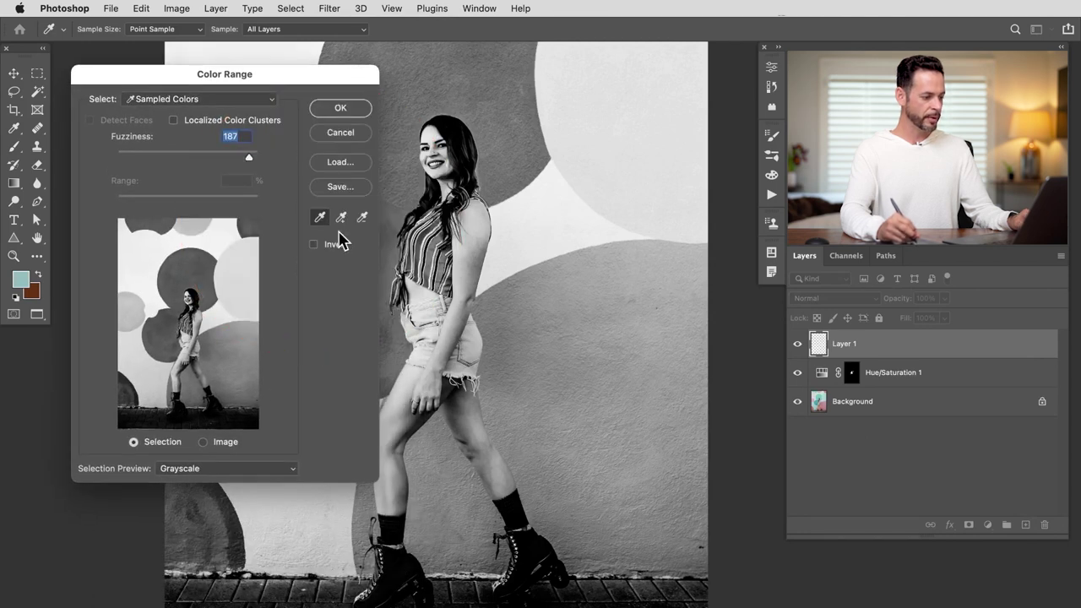
Sample the yellow of the model's sock as the Color Range selection color
{"action": "left_click_drag", "start_coordinate": [497, 433], "coordinate": [507, 279]}
{"action": "left_click", "coordinate": [518, 334], "text": "super"}
{"action": "left_click_drag", "start_coordinate": [505, 362], "coordinate": [566, 348]}
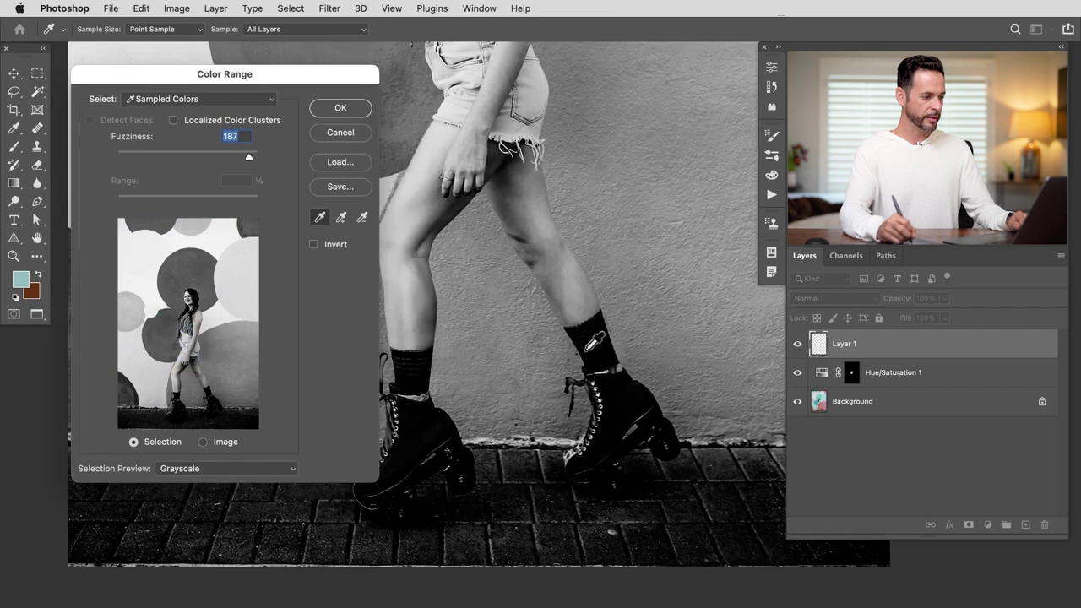
{"action": "left_click", "coordinate": [594, 342]}
{"action": "left_click", "coordinate": [600, 356]}
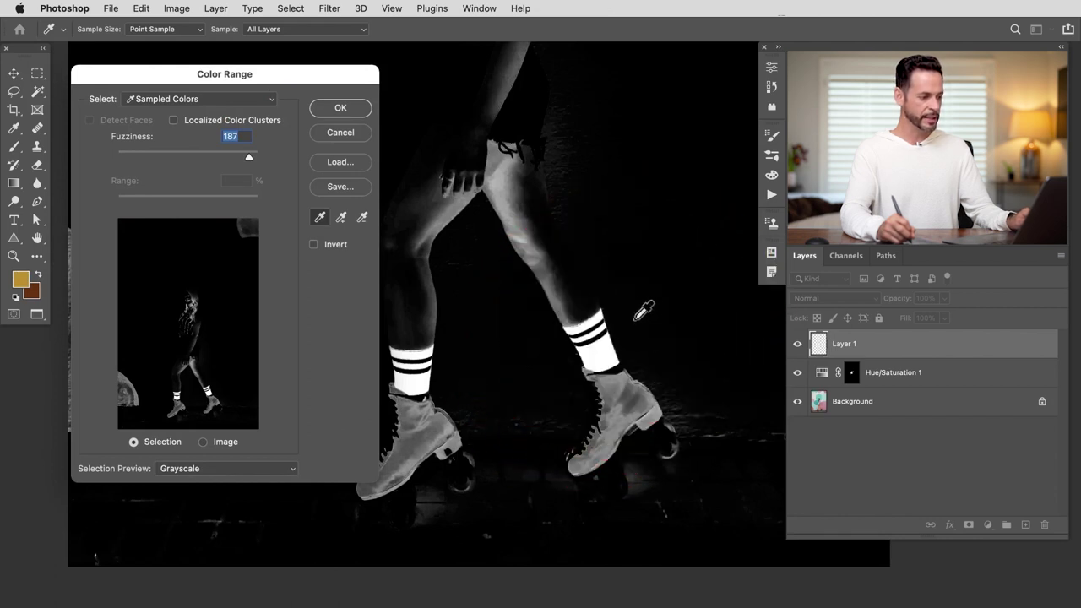
Accept the yellow color selection at a fuzziness of 187 and sample the wall's light mint with a 139-pixel brush
{"action": "left_click", "coordinate": [340, 108]}
{"action": "key", "text": "b"}
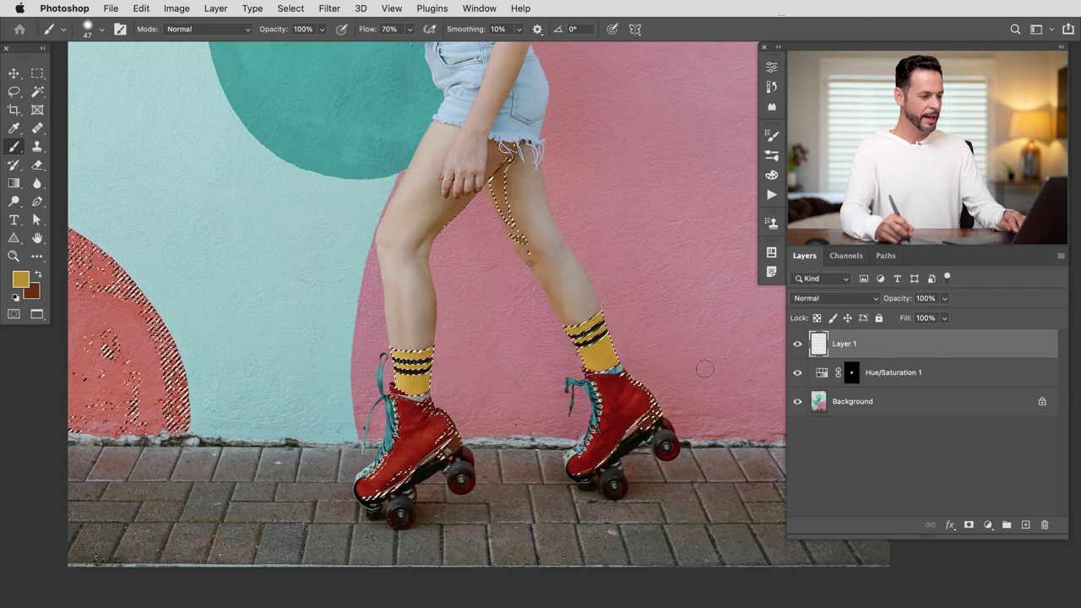
{"action": "left_click_drag", "start_coordinate": [543, 357], "coordinate": [560, 414]}
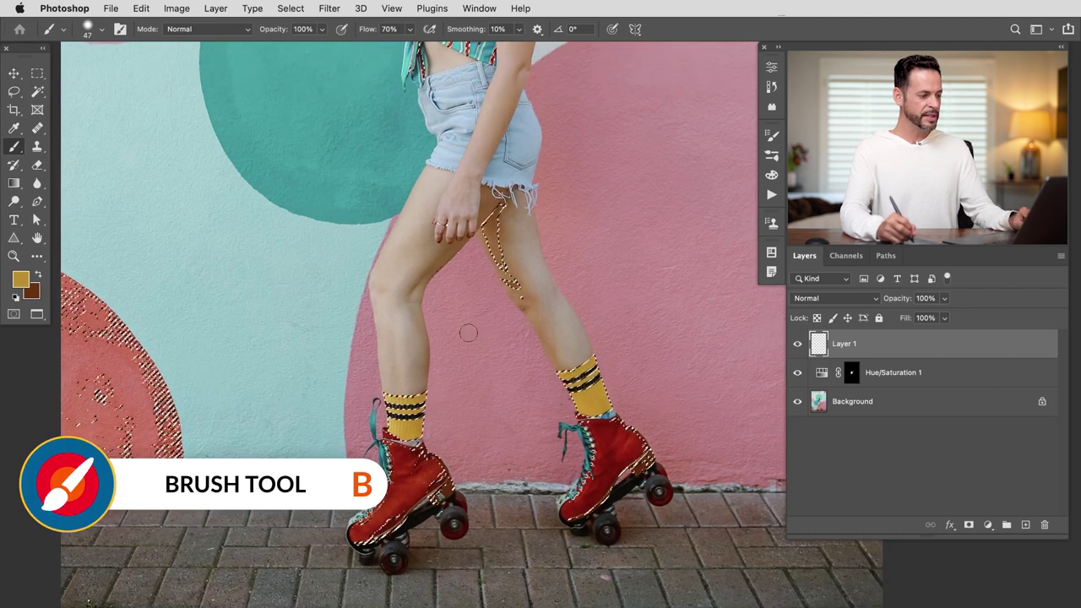
{"action": "left_click_drag", "start_coordinate": [309, 345], "coordinate": [337, 349]}
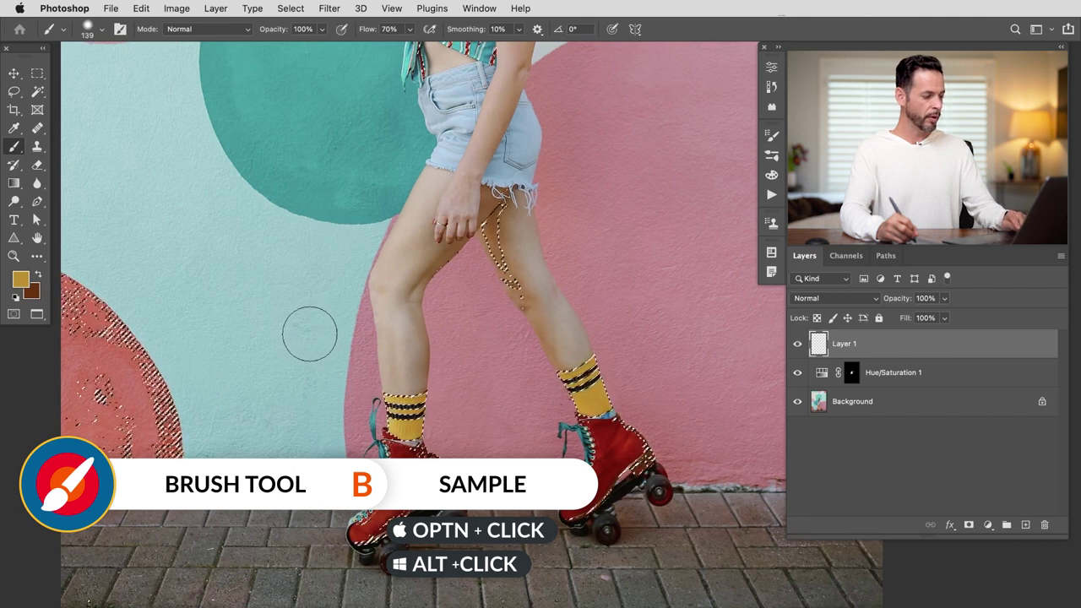
{"action": "left_click", "coordinate": [312, 325], "text": "alt"}
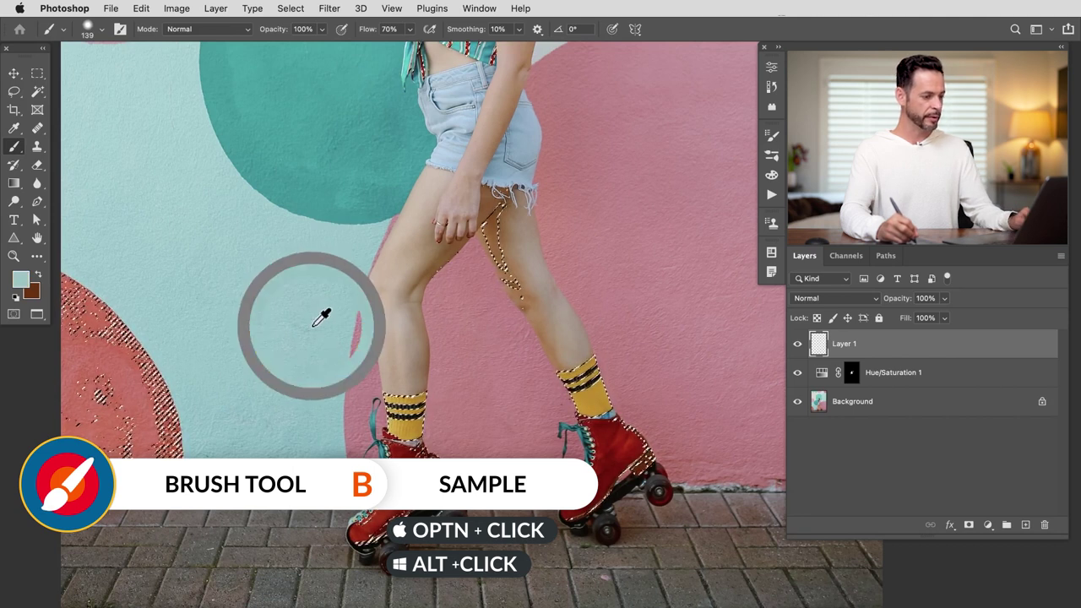
Paint the sampled mint over both selected socks on Layer 1, reducing the brush size for the remaining areas, and deselect
{"action": "scroll", "coordinate": [579, 381], "scroll_direction": "up", "scroll_amount": 3}
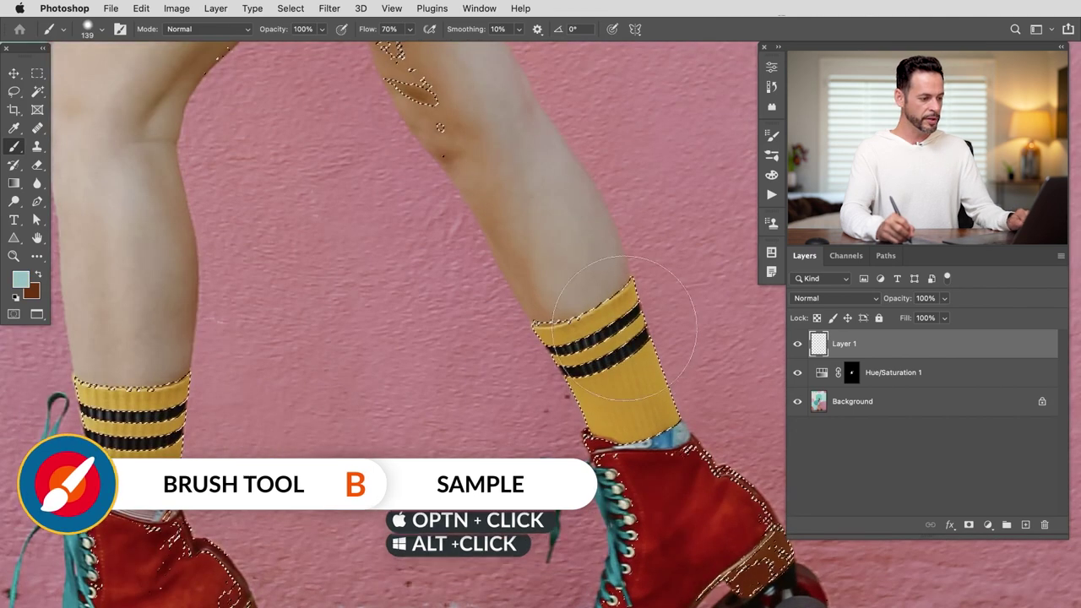
{"action": "mouse_move", "coordinate": [625, 325]}
{"action": "left_mouse_down"}
{"action": "mouse_move", "coordinate": [613, 320]}
{"action": "mouse_move", "coordinate": [629, 325]}
{"action": "left_mouse_up"}
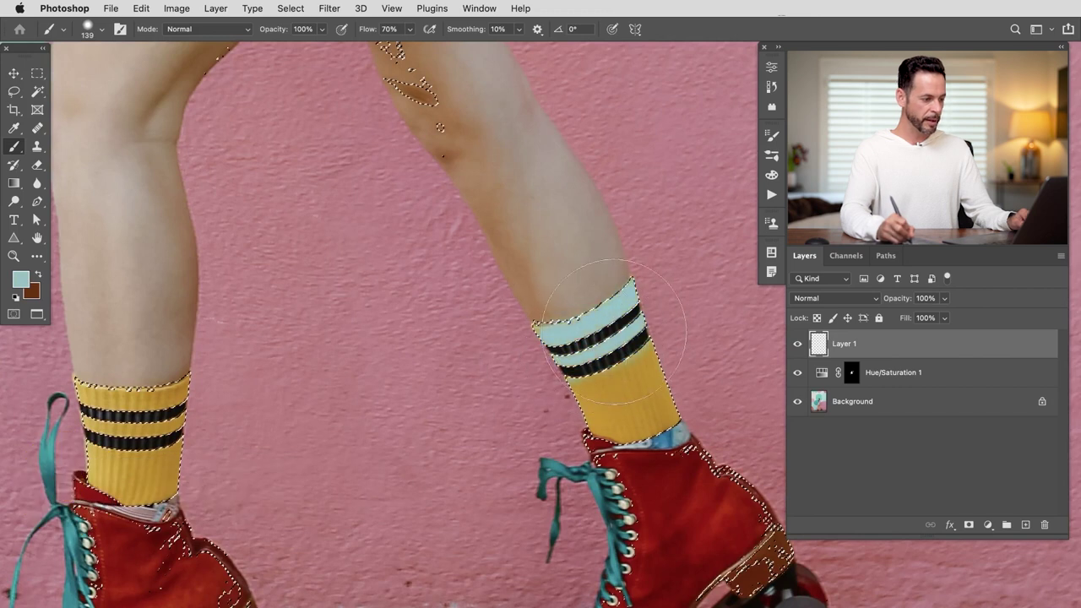
{"action": "mouse_move", "coordinate": [605, 362]}
{"action": "left_mouse_down"}
{"action": "mouse_move", "coordinate": [591, 374]}
{"action": "mouse_move", "coordinate": [680, 345]}
{"action": "left_mouse_up"}
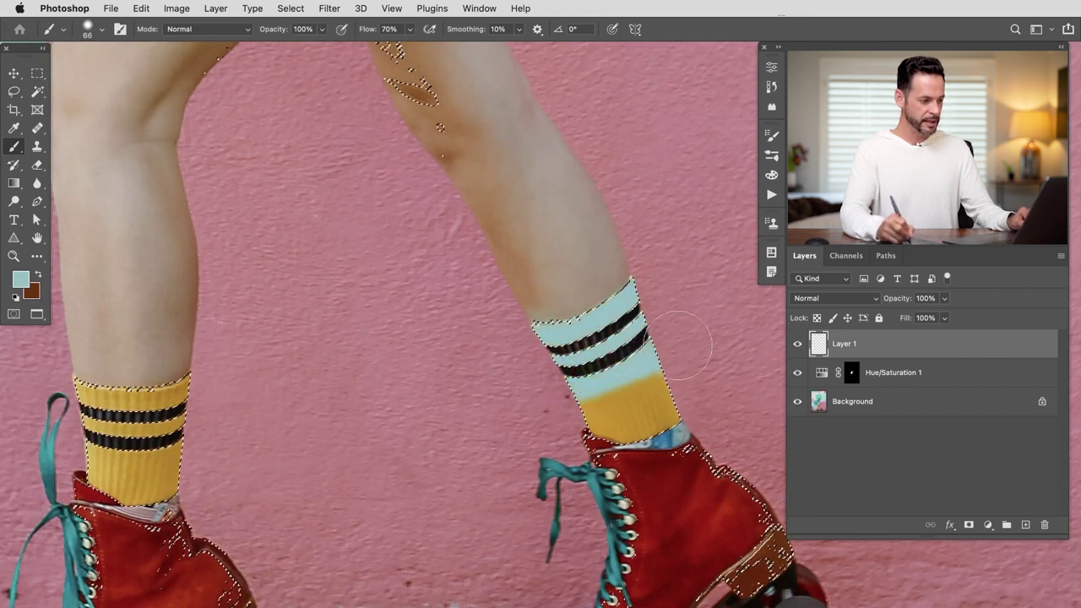
{"action": "mouse_move", "coordinate": [625, 380]}
{"action": "left_mouse_down"}
{"action": "mouse_move", "coordinate": [622, 414]}
{"action": "mouse_move", "coordinate": [657, 390]}
{"action": "left_mouse_up"}
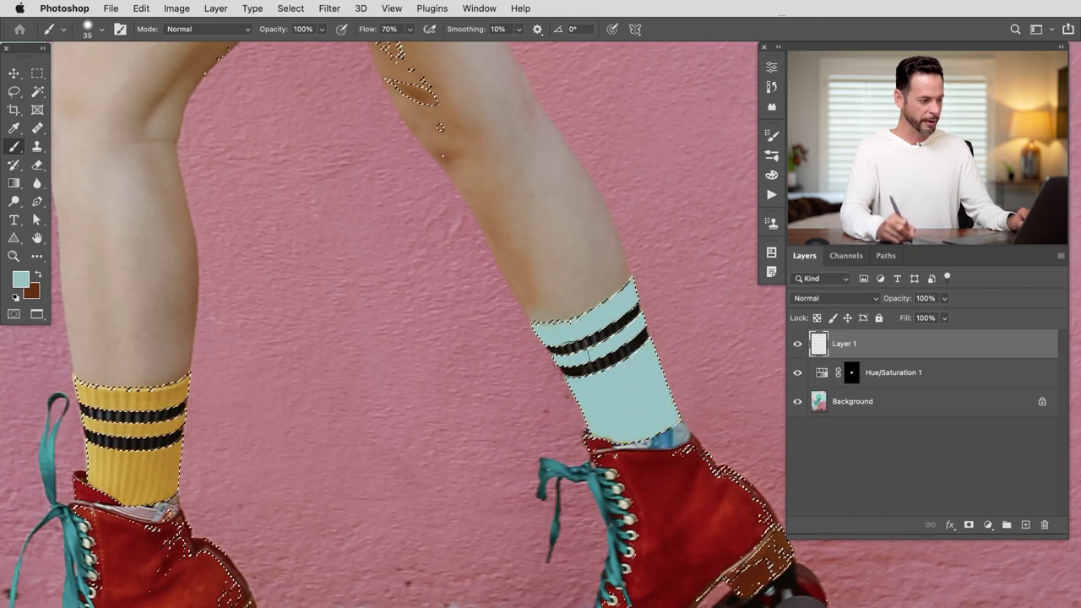
{"action": "scroll", "coordinate": [523, 352], "scroll_direction": "left", "scroll_amount": 5}
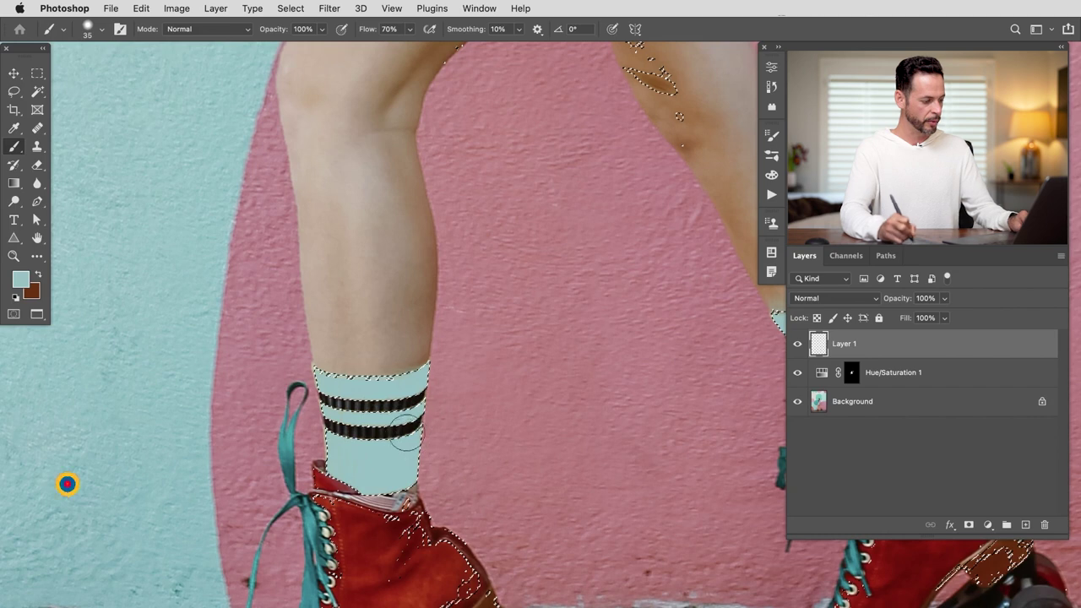
{"action": "key", "text": "super+d"}
Hide and reshow Layer 1 several times to compare the painted socks with the original yellow ones
{"action": "left_click_drag", "start_coordinate": [595, 453], "coordinate": [554, 454]}
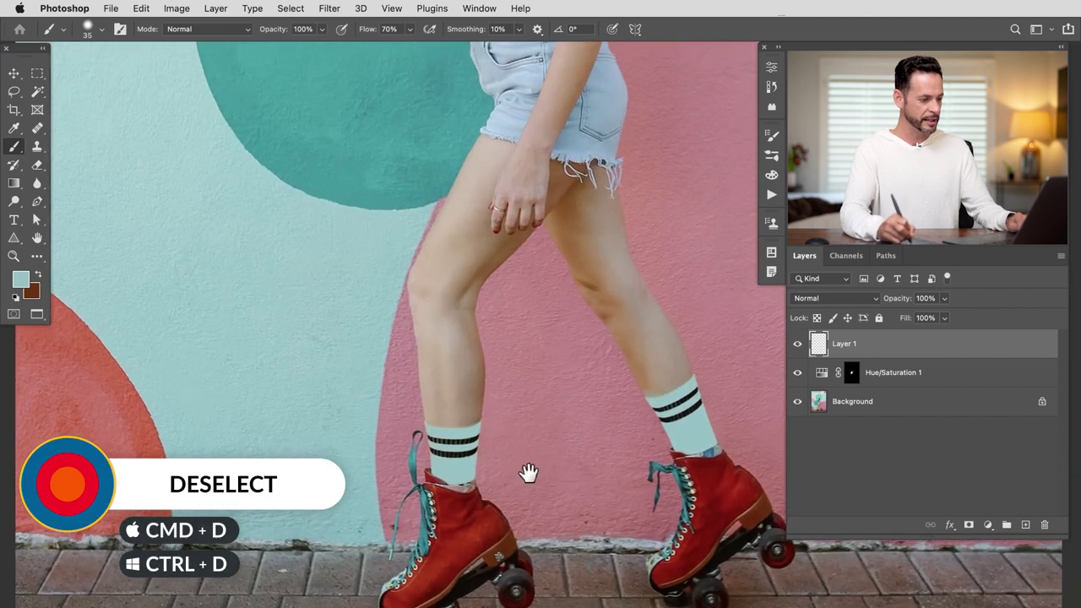
{"action": "left_click_drag", "start_coordinate": [528, 473], "coordinate": [513, 473]}
{"action": "left_click", "coordinate": [797, 344]}
{"action": "left_click", "coordinate": [797, 343]}
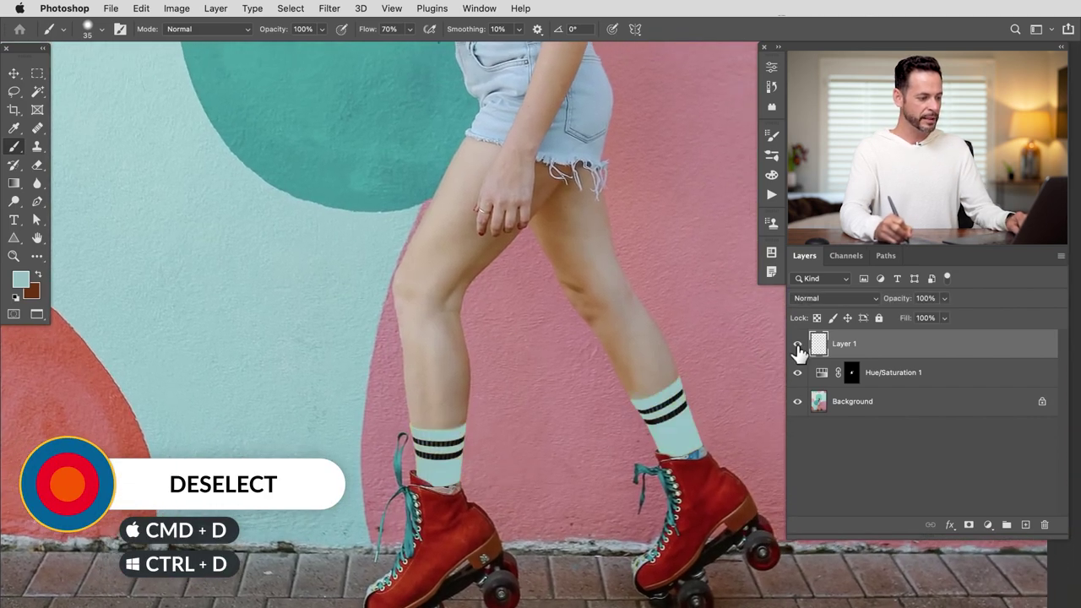
{"action": "left_click", "coordinate": [797, 343]}
{"action": "left_click", "coordinate": [797, 343]}
{"action": "left_click", "coordinate": [797, 344]}
{"action": "left_click", "coordinate": [797, 344]}
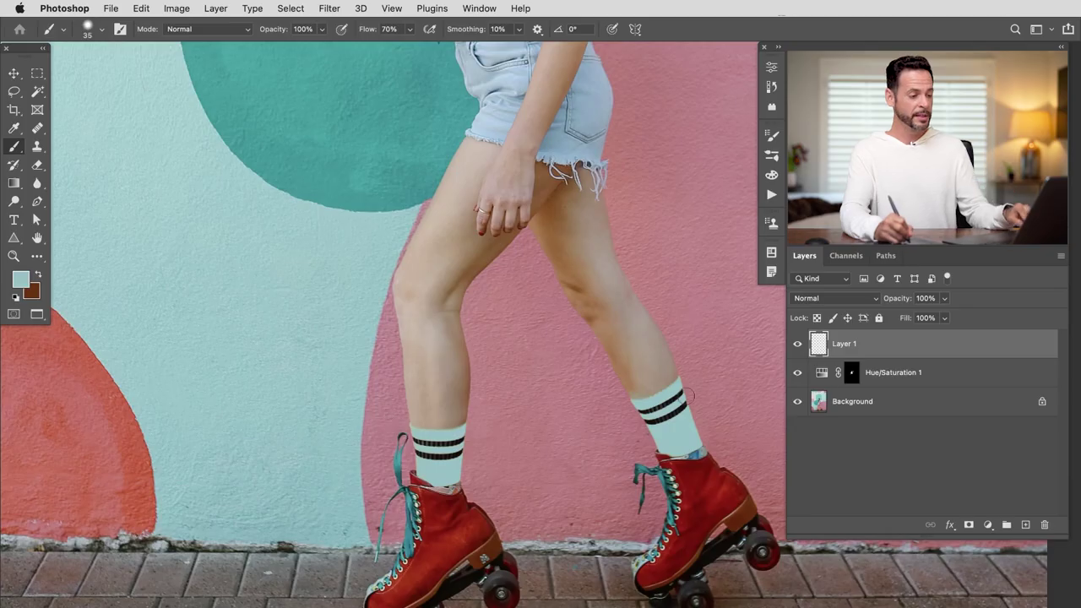
Set Layer 1's blend mode to Color and toggle its visibility to compare the recolored socks with the original
{"action": "left_click", "coordinate": [809, 302]}
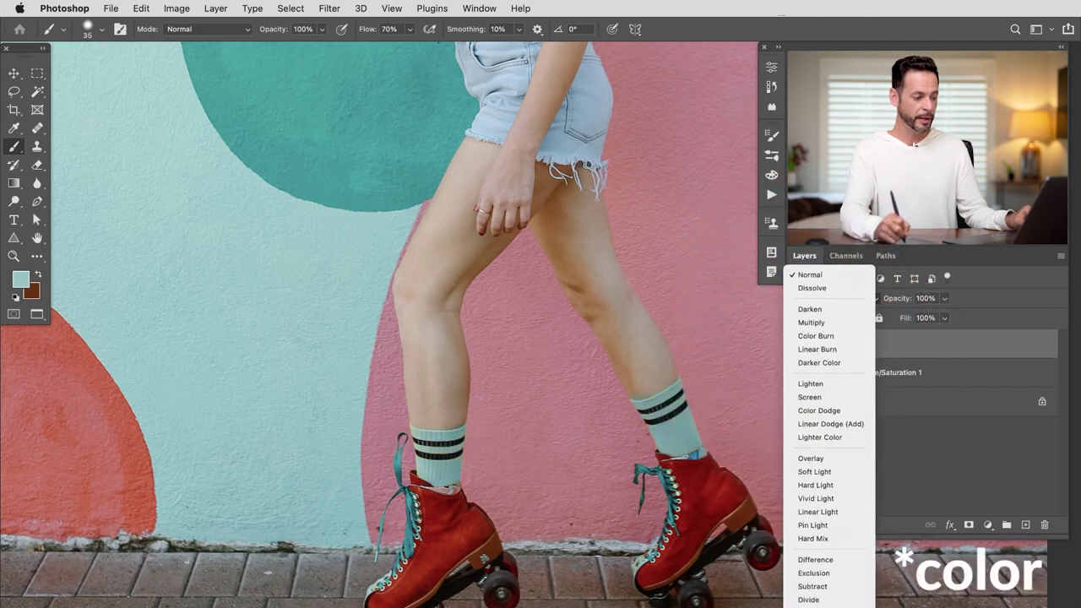
{"action": "left_click", "coordinate": [809, 607]}
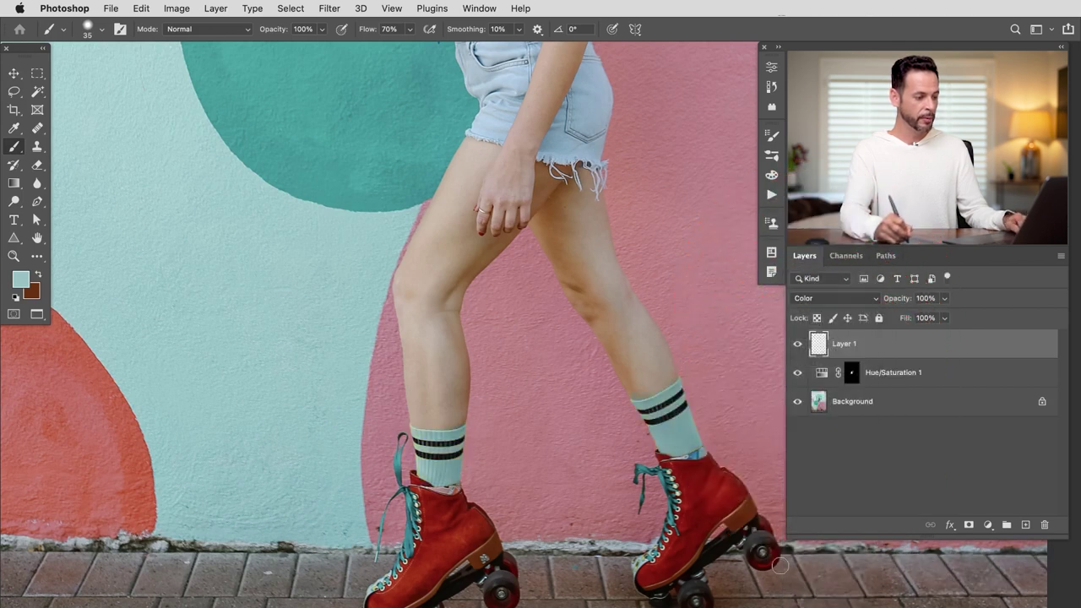
{"action": "left_click", "coordinate": [797, 344]}
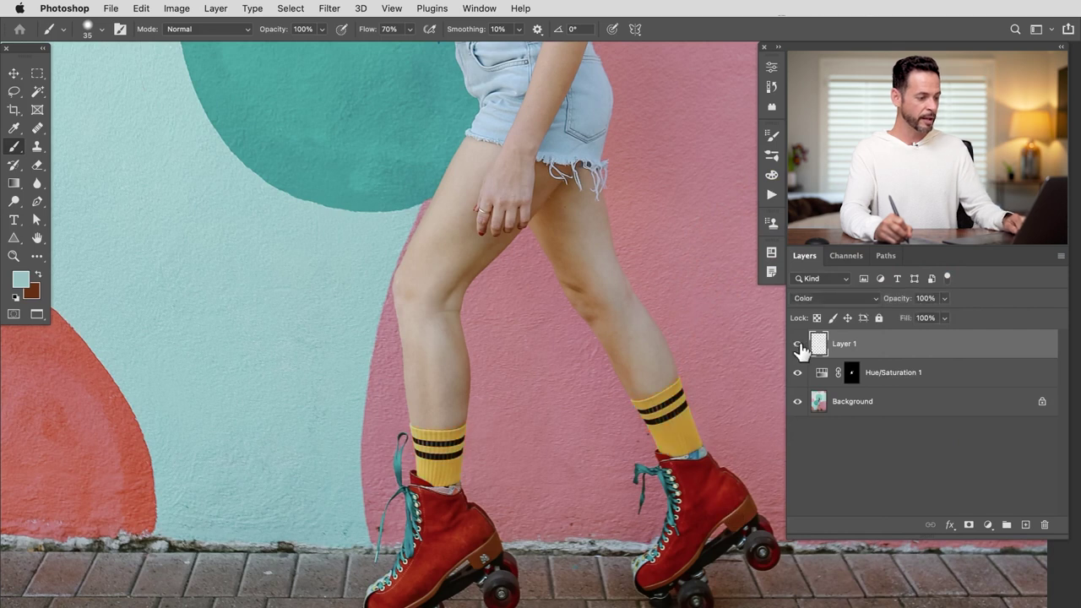
{"action": "left_click", "coordinate": [797, 343]}
Add a layer mask to Layer 1 and paint black on it to clear mint spill from the skin above the rear sock
{"action": "left_click_drag", "start_coordinate": [632, 466], "coordinate": [672, 456]}
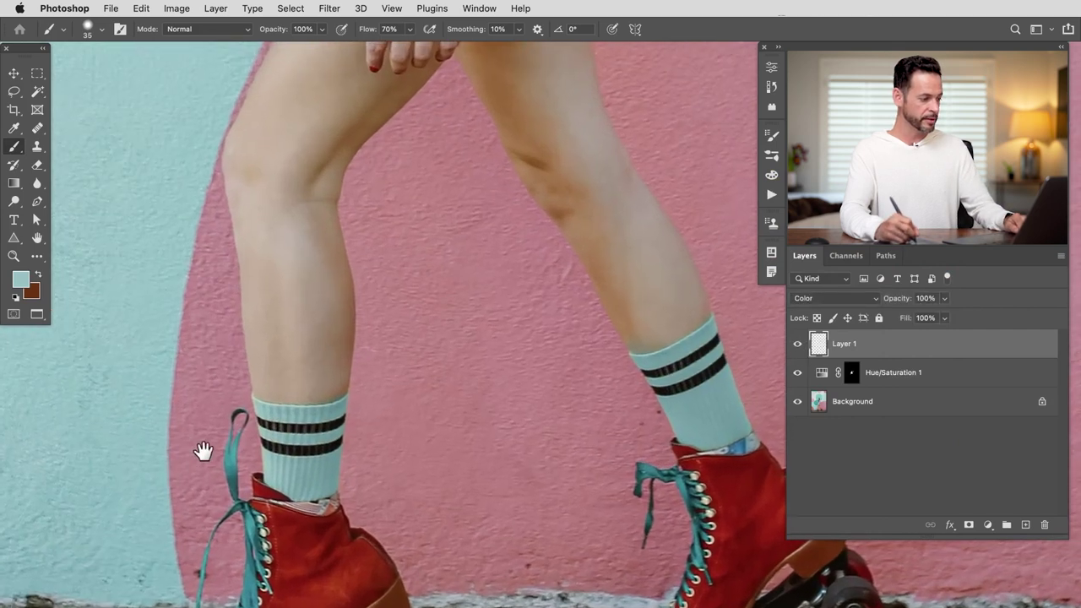
{"action": "left_click_drag", "start_coordinate": [221, 451], "coordinate": [333, 451]}
{"action": "left_click_drag", "start_coordinate": [497, 455], "coordinate": [376, 464]}
{"action": "left_click_drag", "start_coordinate": [660, 380], "coordinate": [665, 320]}
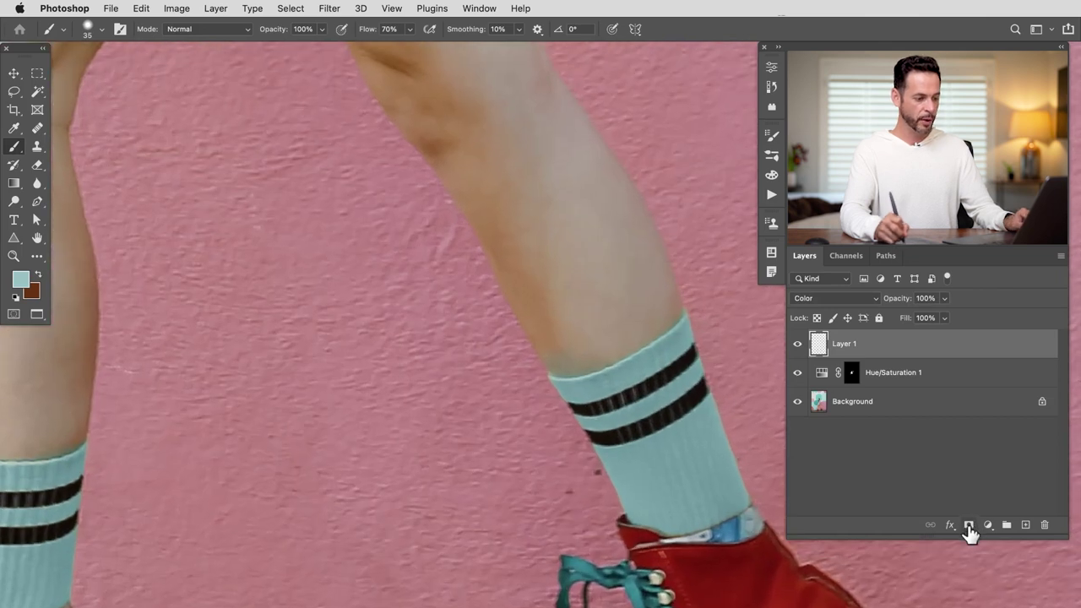
{"action": "left_click", "coordinate": [969, 527]}
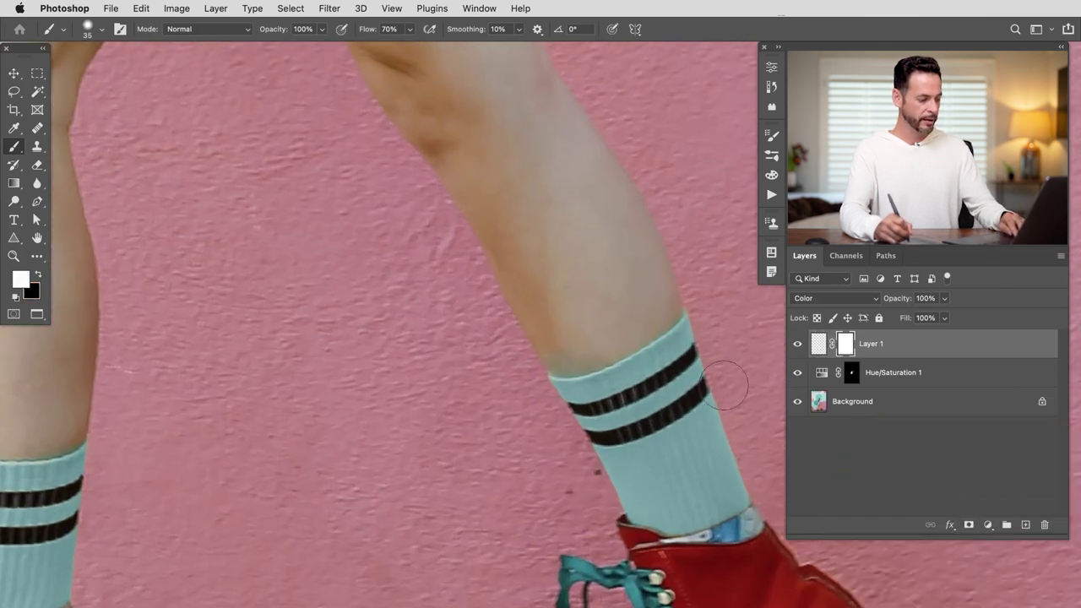
{"action": "key", "text": "x"}
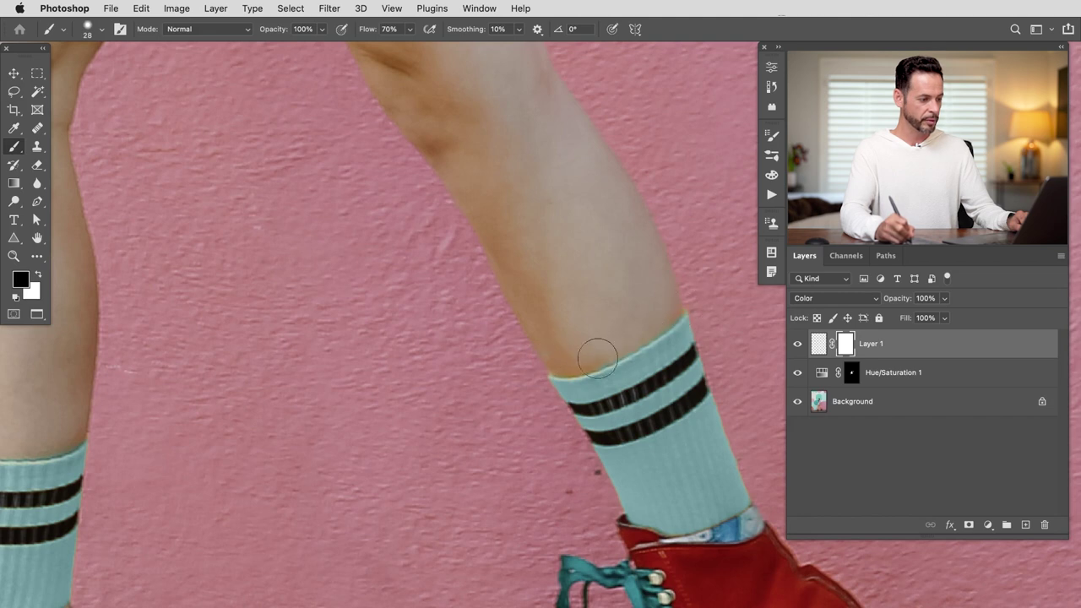
Refine Layer 1's mask along the front sock's top edge, alternating black and white paint, and check the whole figure
{"action": "key", "text": "space"}
{"action": "mouse_move", "coordinate": [369, 457]}
{"action": "left_mouse_down"}
{"action": "mouse_move", "coordinate": [722, 422]}
{"action": "mouse_move", "coordinate": [707, 426]}
{"action": "left_mouse_up"}
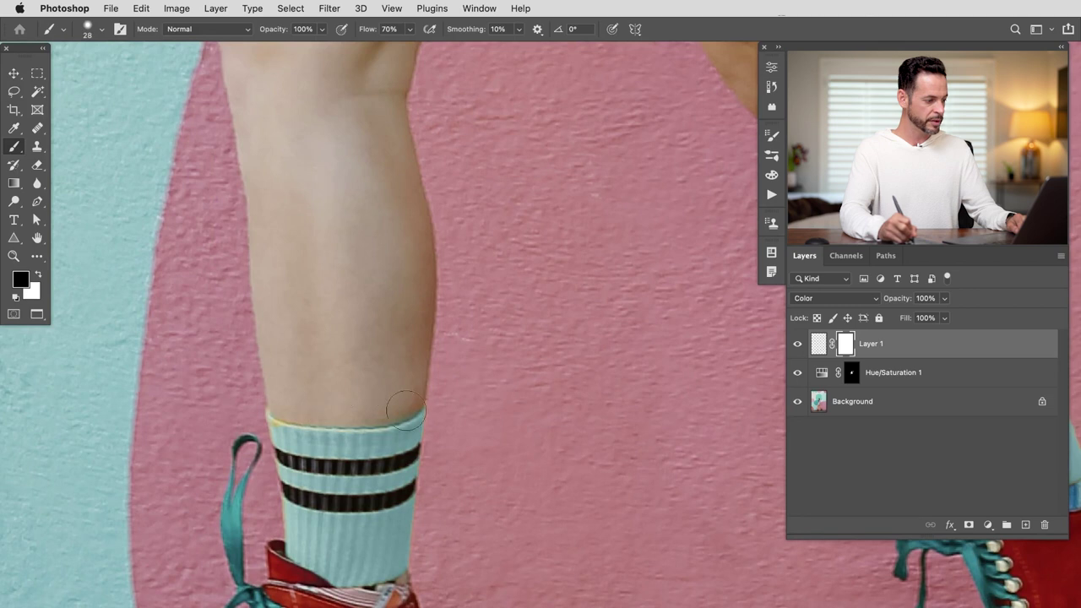
{"action": "key", "text": "x"}
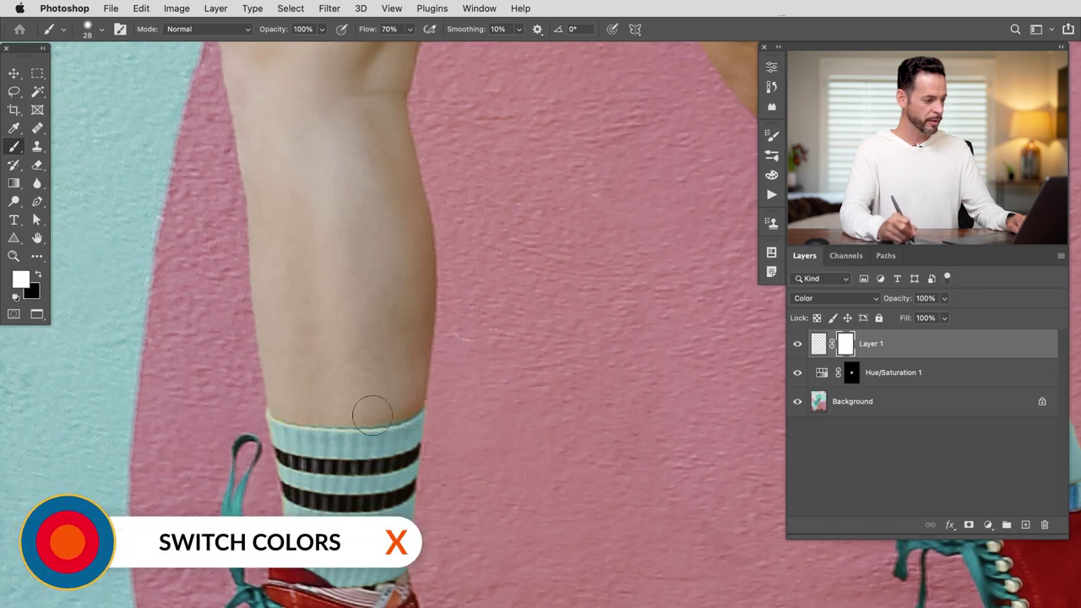
{"action": "key", "text": "x"}
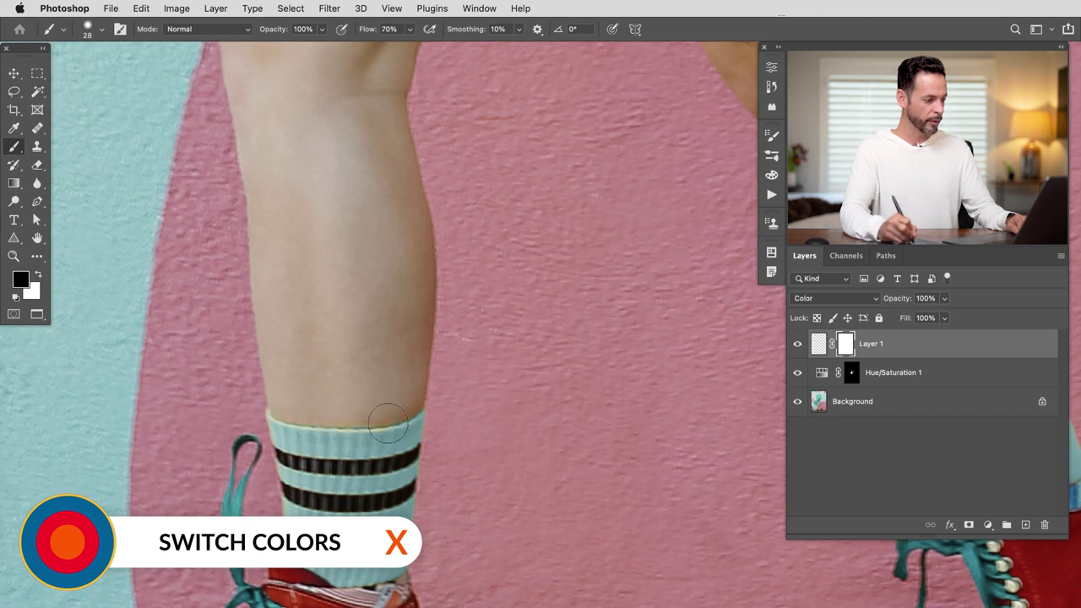
{"action": "mouse_move", "coordinate": [460, 435]}
{"action": "left_mouse_down"}
{"action": "mouse_move", "coordinate": [379, 430]}
{"action": "mouse_move", "coordinate": [462, 444]}
{"action": "mouse_move", "coordinate": [455, 486]}
{"action": "left_mouse_up"}
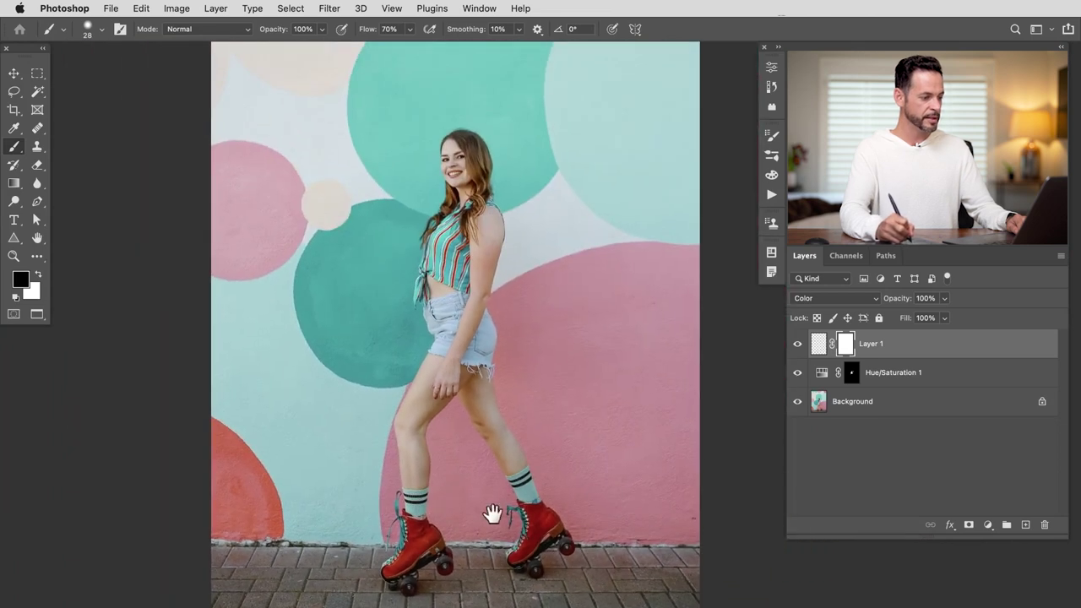
{"action": "left_click_drag", "start_coordinate": [563, 423], "coordinate": [563, 445]}
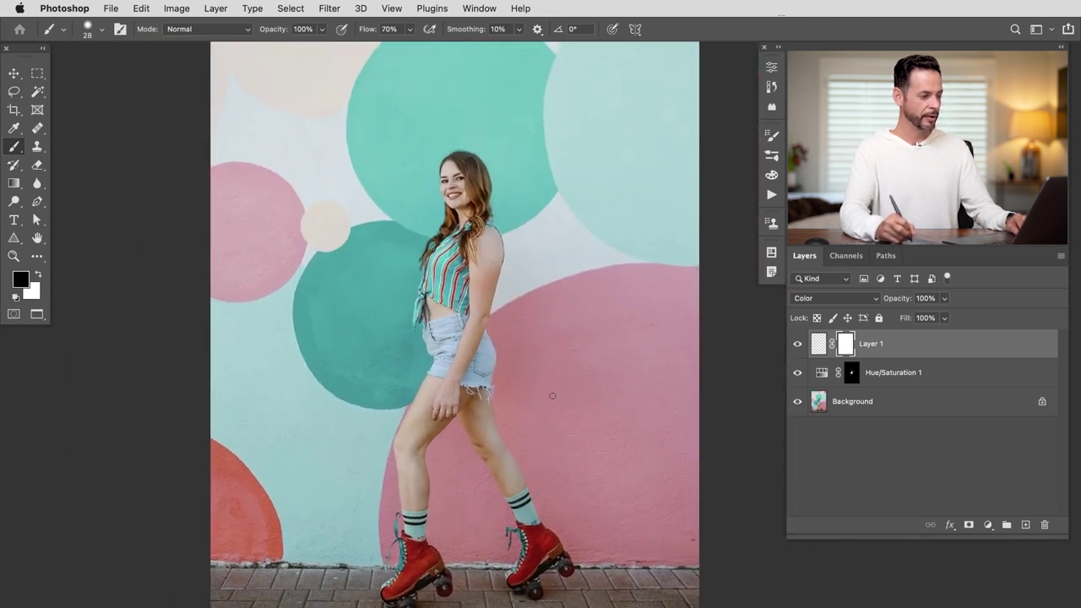